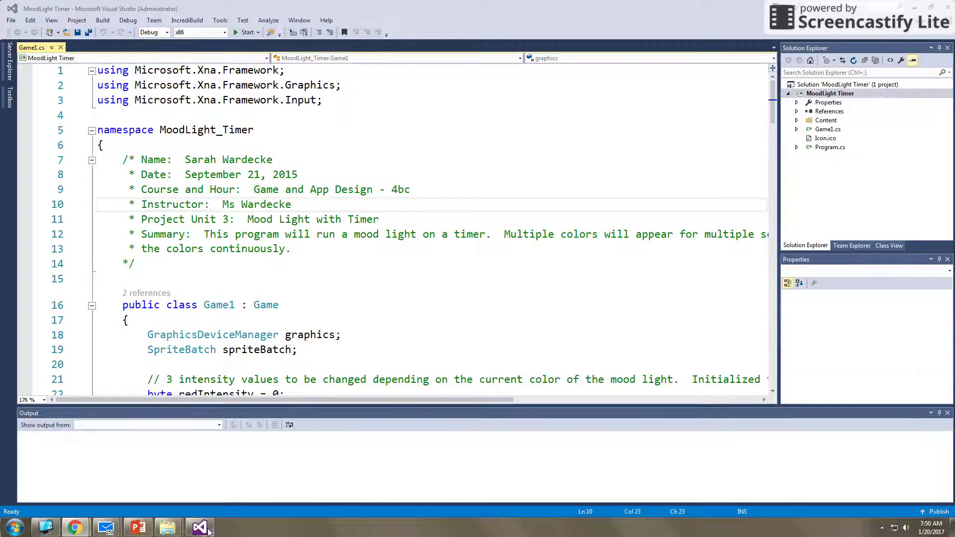
Open Unit 3 Mood Light Timer Project.doc from the Unit 3 Project folder in Word and minimize the folder window.
mouse_move(167, 528)
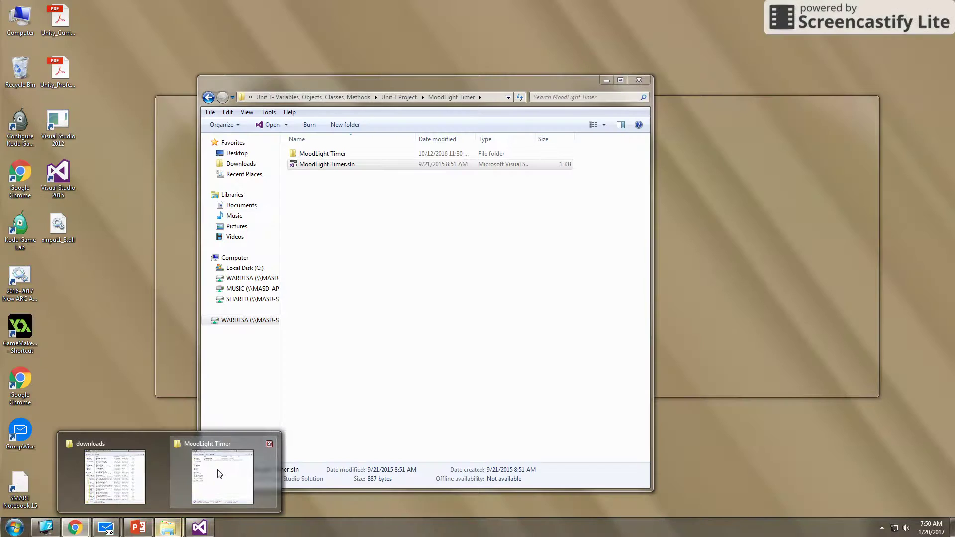
left_click(223, 477)
left_click(206, 99)
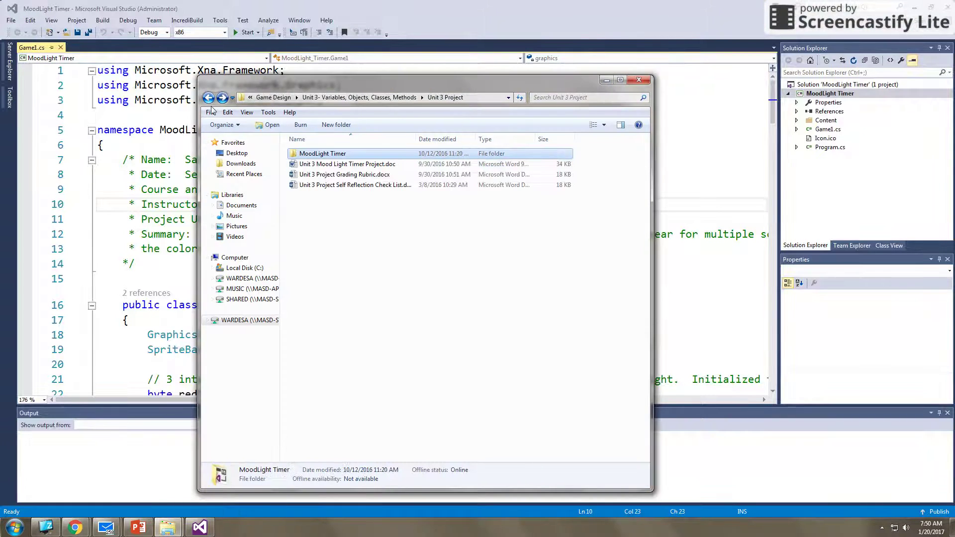
left_click(381, 166)
double_click(381, 165)
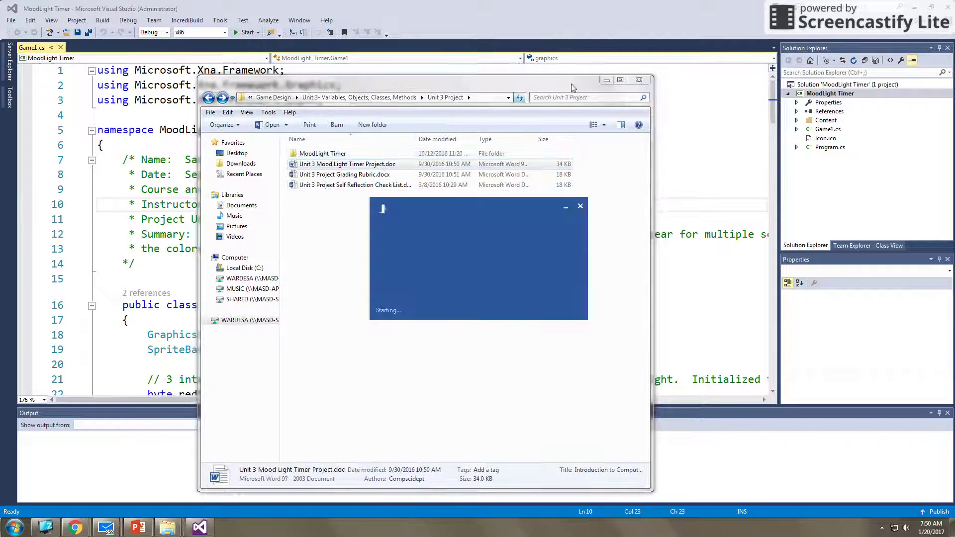
left_click(606, 81)
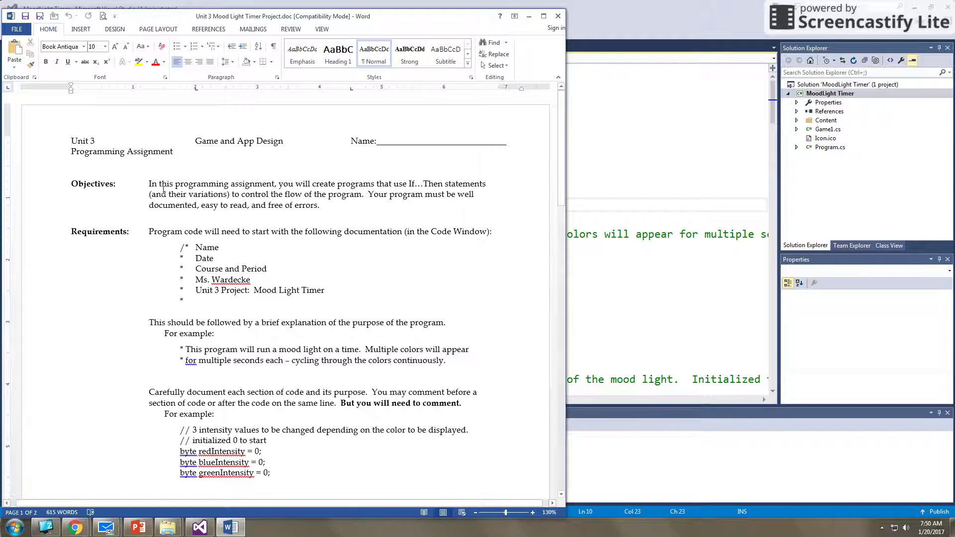
Highlight the assignment's Objectives paragraph and the required opening documentation block under Requirements for review.
left_click_drag(148, 183, 357, 203)
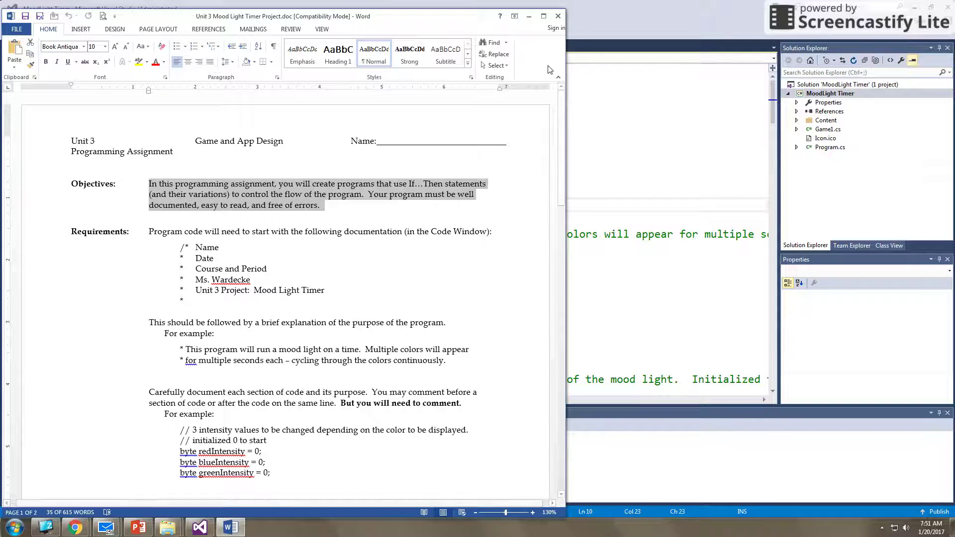
scroll(230, 247, "down", 5)
scroll(229, 247, "up", 5)
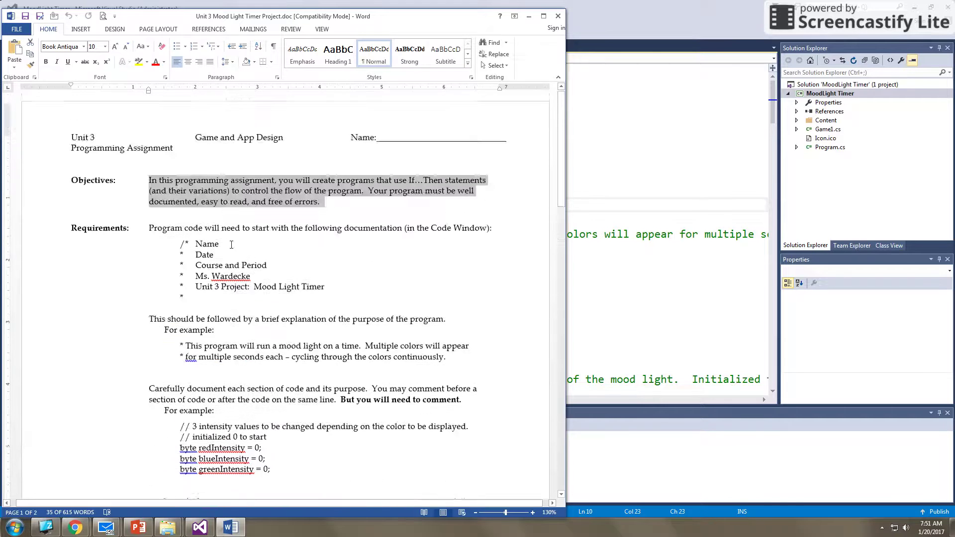
left_click_drag(149, 231, 278, 311)
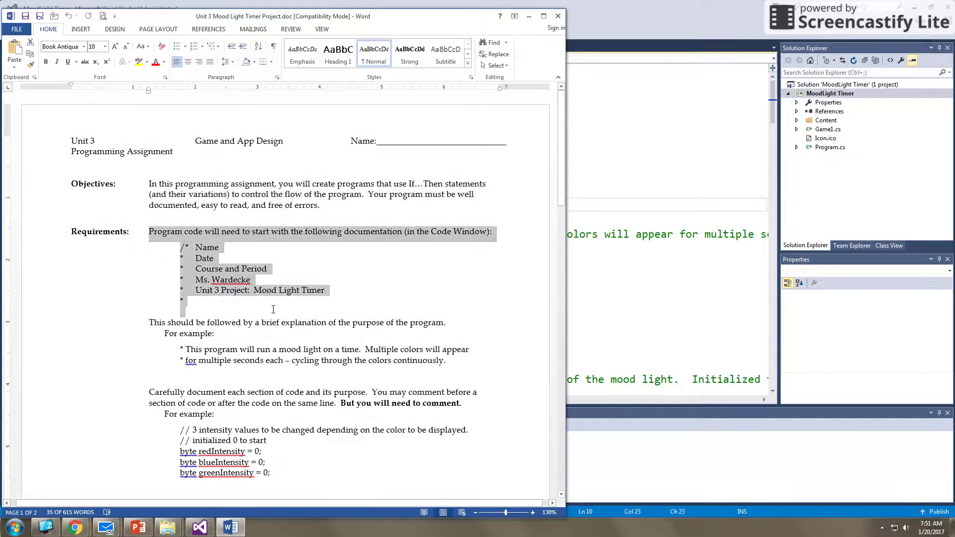
Switch to Visual Studio and examine the header comment block in Game1.cs, including the full width of its summary line.
left_click(529, 16)
left_click_drag(123, 159, 135, 264)
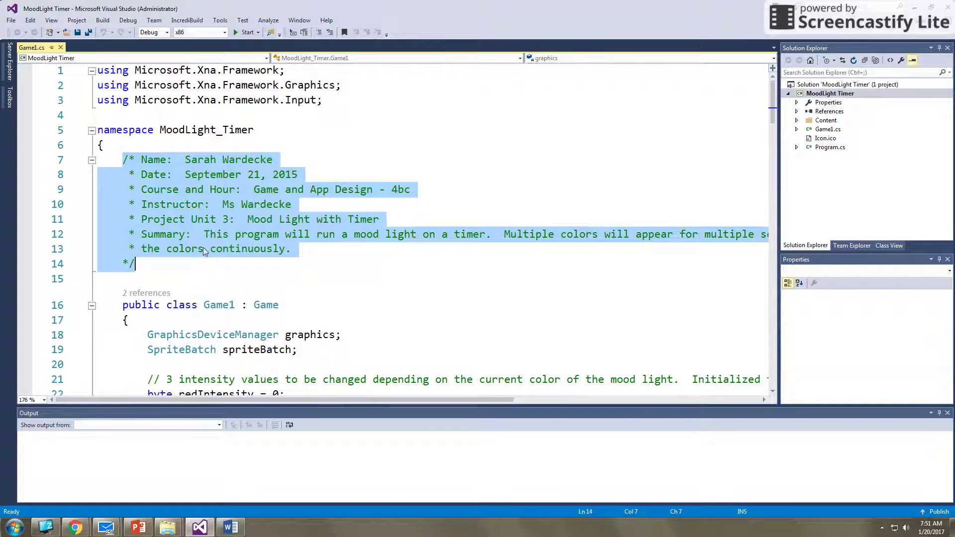
left_click(217, 204)
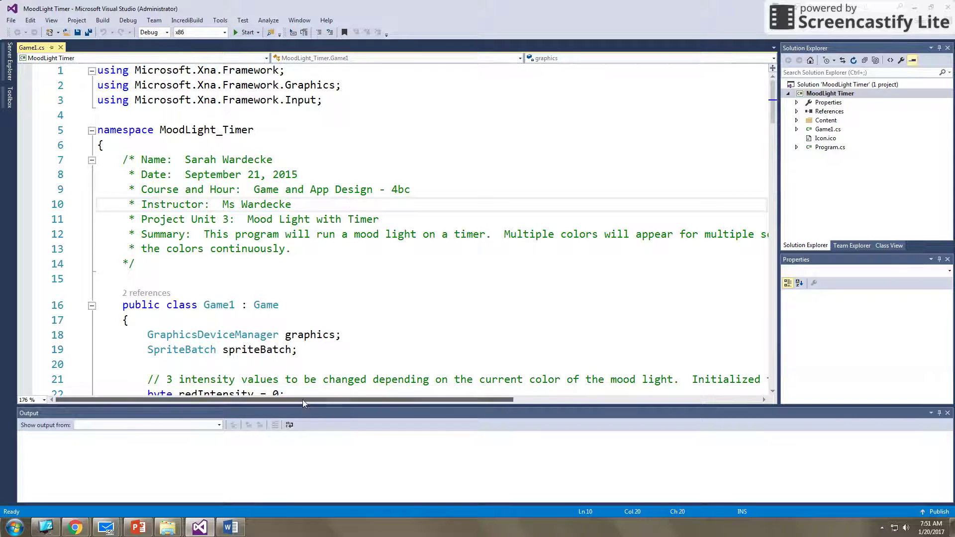
left_click_drag(303, 399, 389, 398)
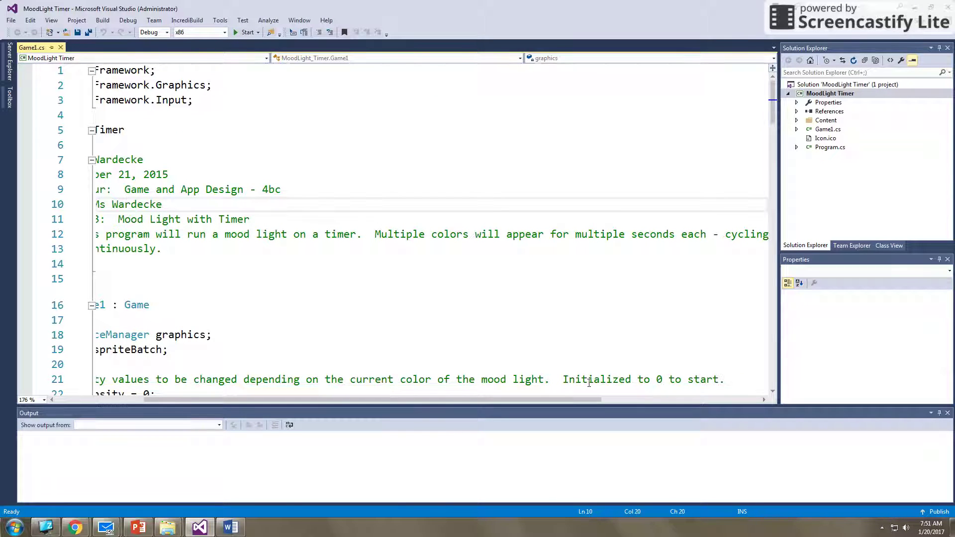
left_click_drag(588, 401, 500, 408)
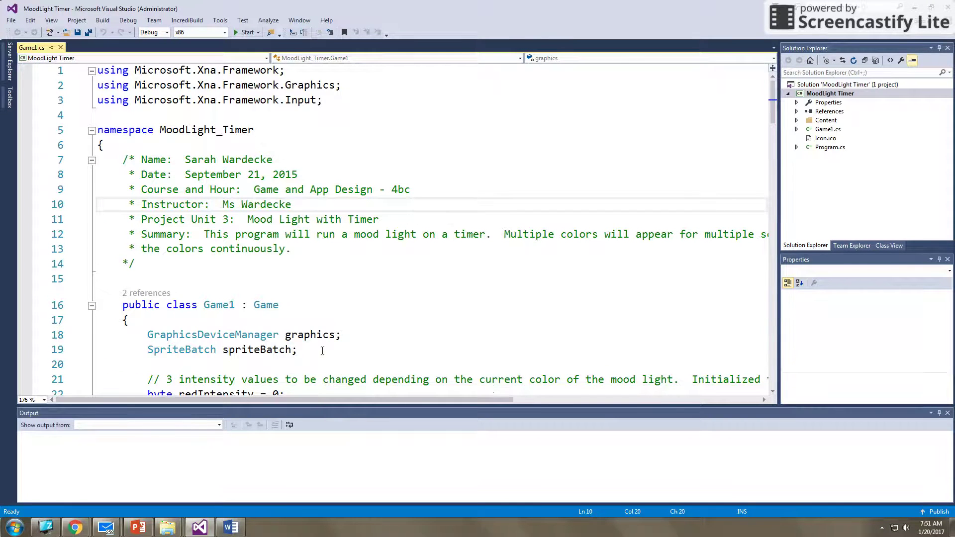
Return to the Word assignment and review the requirement to carefully document each section of code.
left_click(230, 527)
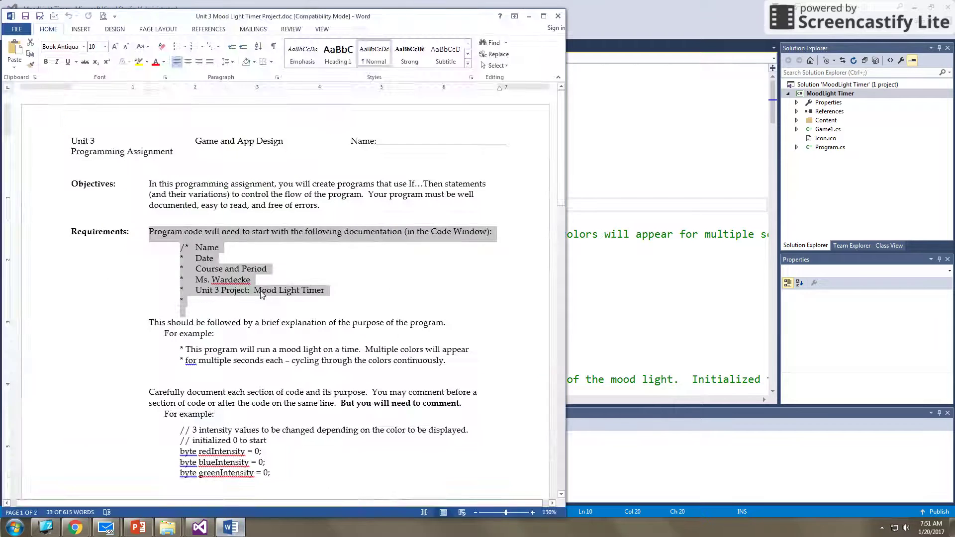
scroll(268, 324, "down", 2)
left_click(248, 217)
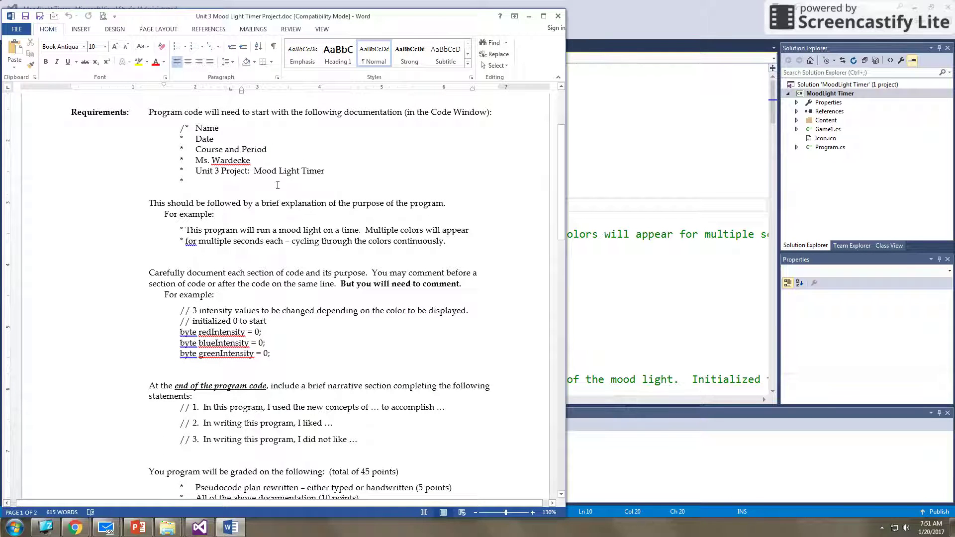
left_click_drag(148, 272, 239, 295)
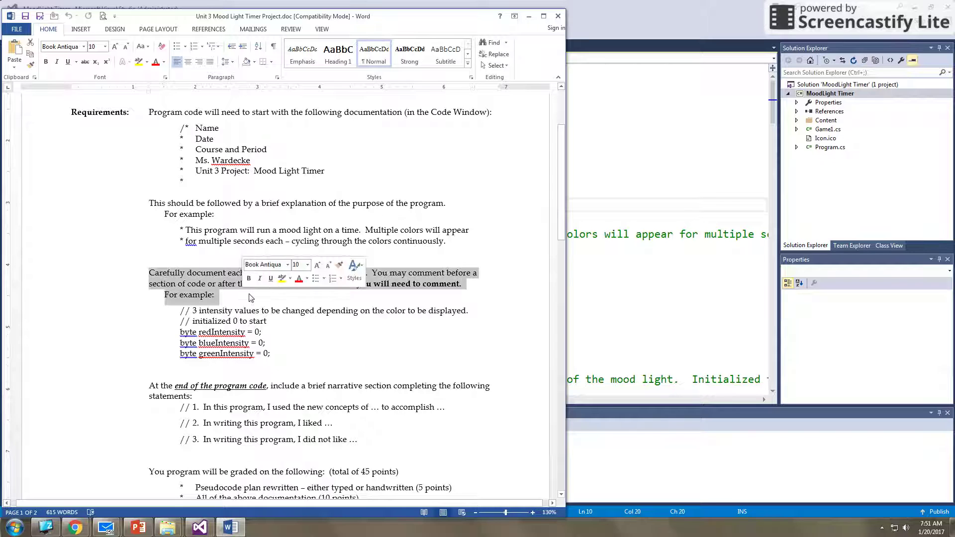
left_click(409, 274)
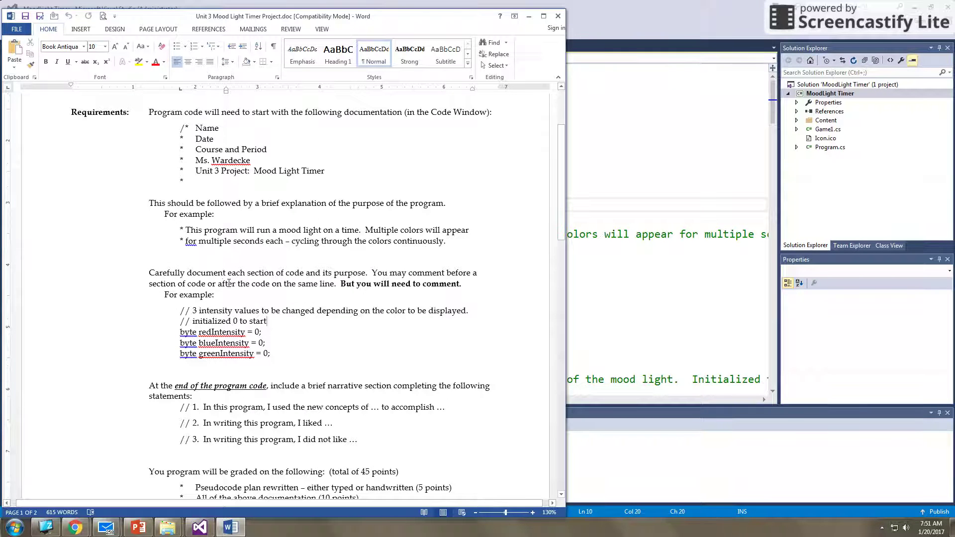
Switch to Visual Studio and examine the comment above the intensity variables in Game1.cs.
left_click(618, 263)
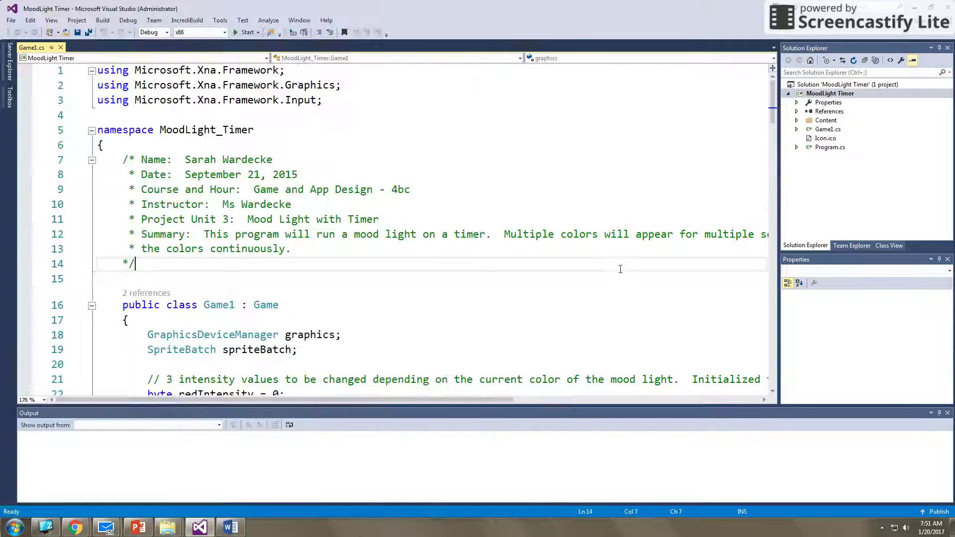
left_click_drag(141, 382, 756, 379)
left_click(623, 380)
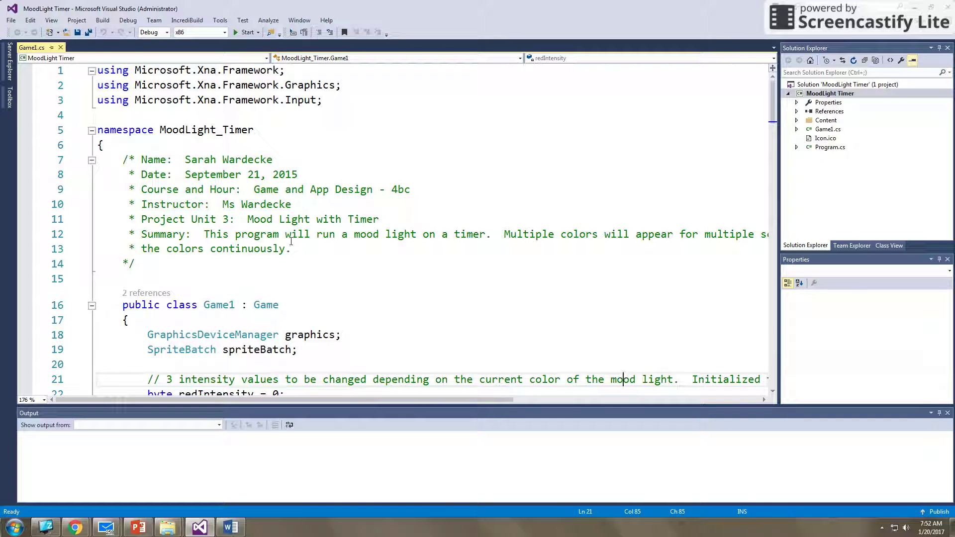
Return to the Word assignment and review the narrative statements required at the end of the program code.
left_click(231, 527)
scroll(228, 328, "down", 1)
scroll(229, 328, "down", 3)
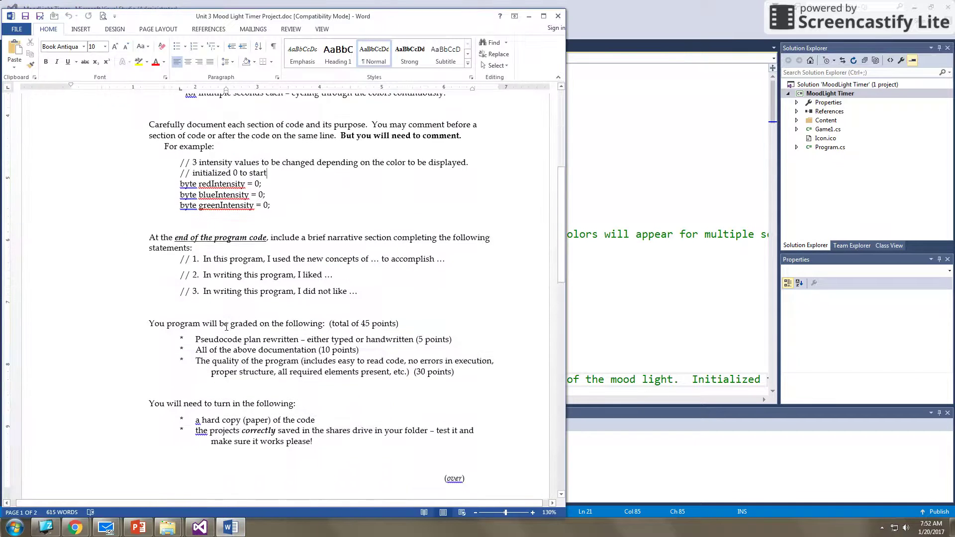
left_click_drag(147, 238, 388, 295)
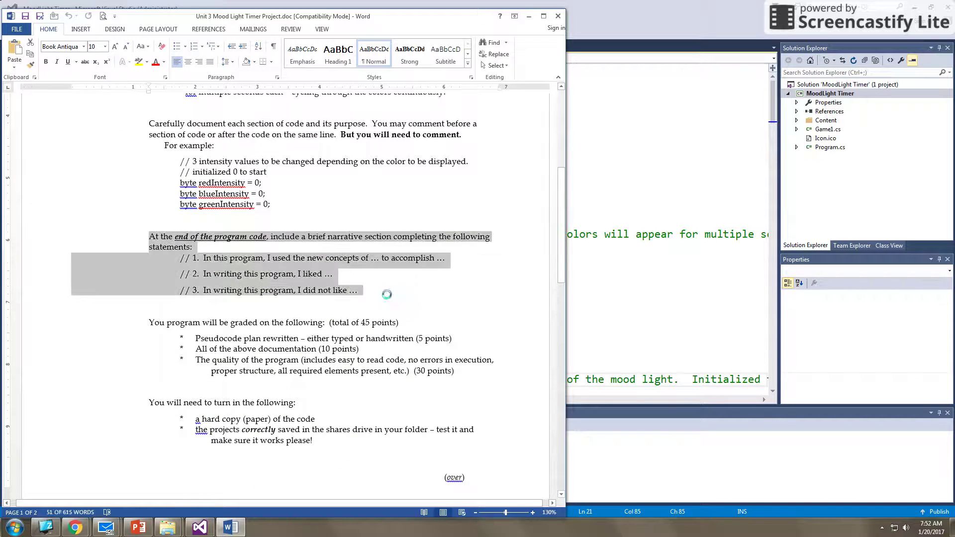
left_click(389, 294)
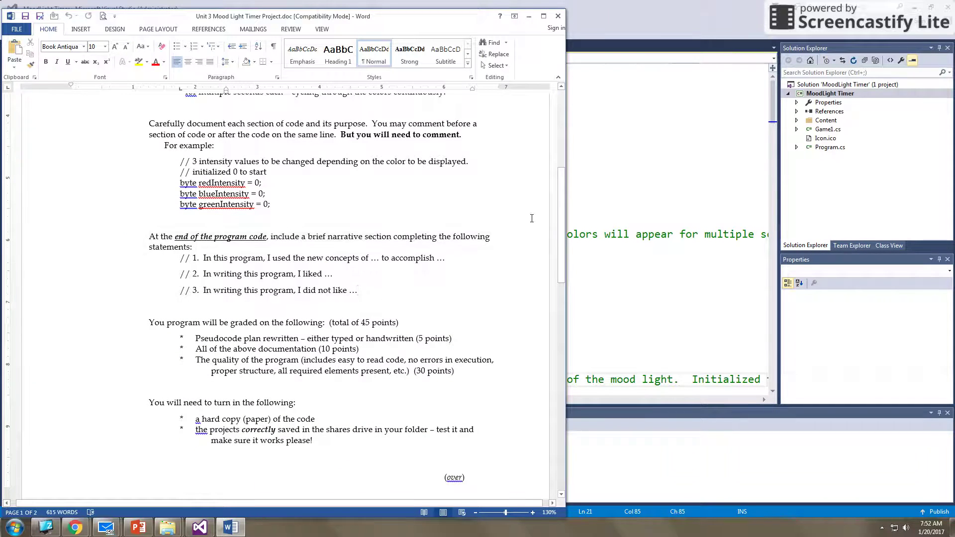
Switch to Visual Studio, examine the Additional Questions comment at the end of Game1.cs, and return to the file's beginning.
left_click(773, 91)
left_click_drag(773, 91, 767, 317)
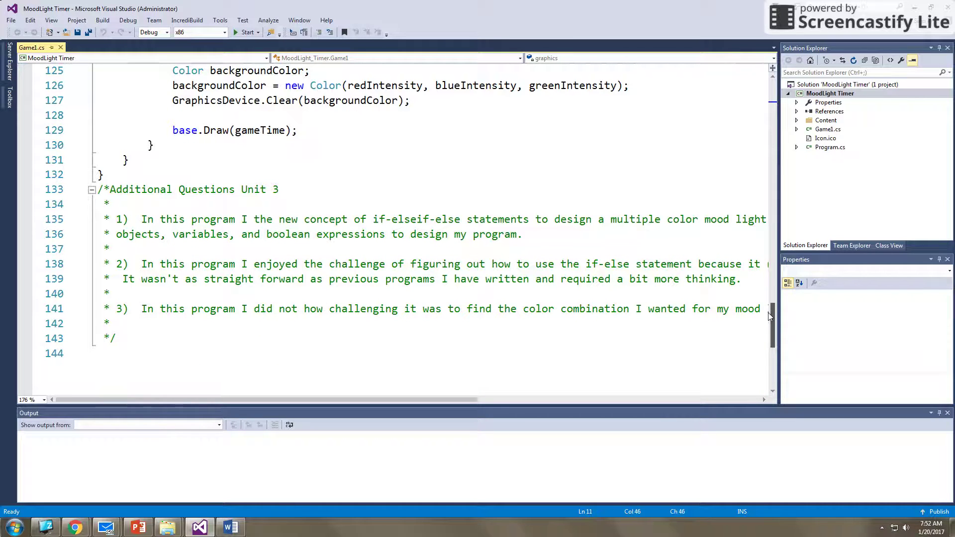
left_click_drag(768, 316, 758, 65)
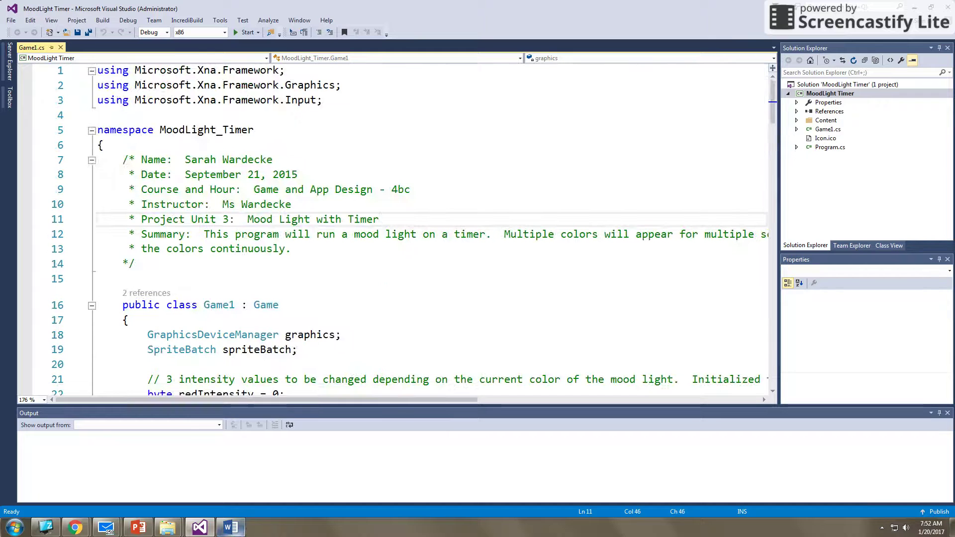
Return to the Word assignment and review the pseudocode grading item and the list of items to turn in.
mouse_move(230, 527)
left_click(229, 474)
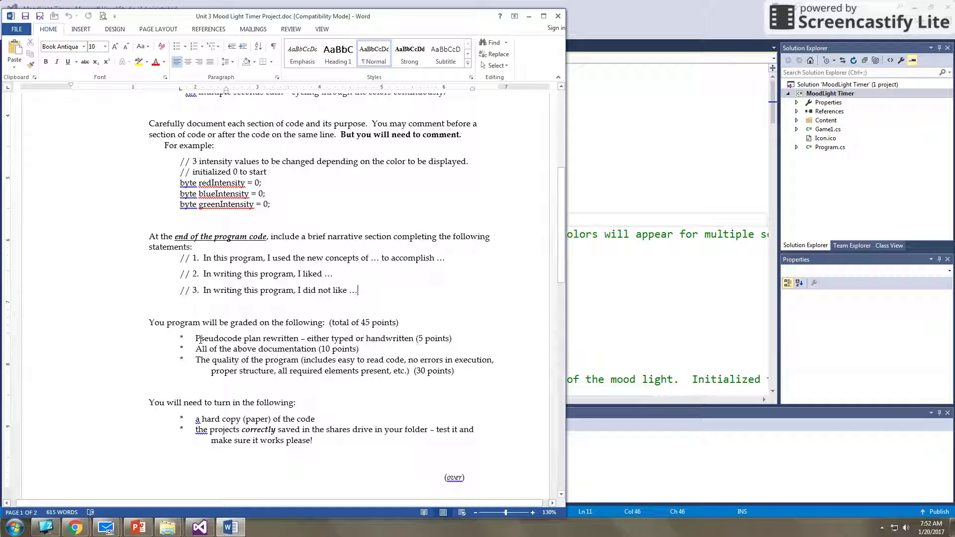
left_click_drag(197, 339, 456, 340)
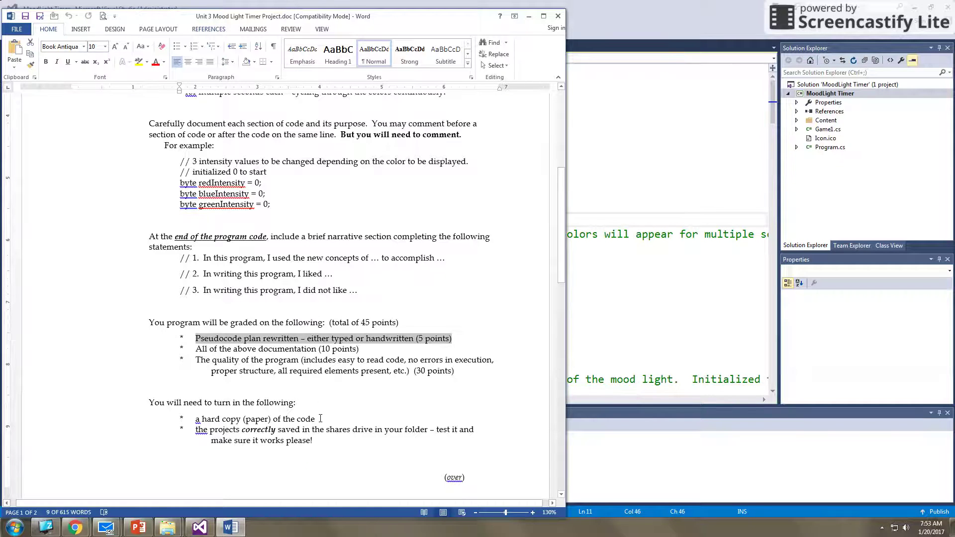
left_click_drag(318, 419, 194, 420)
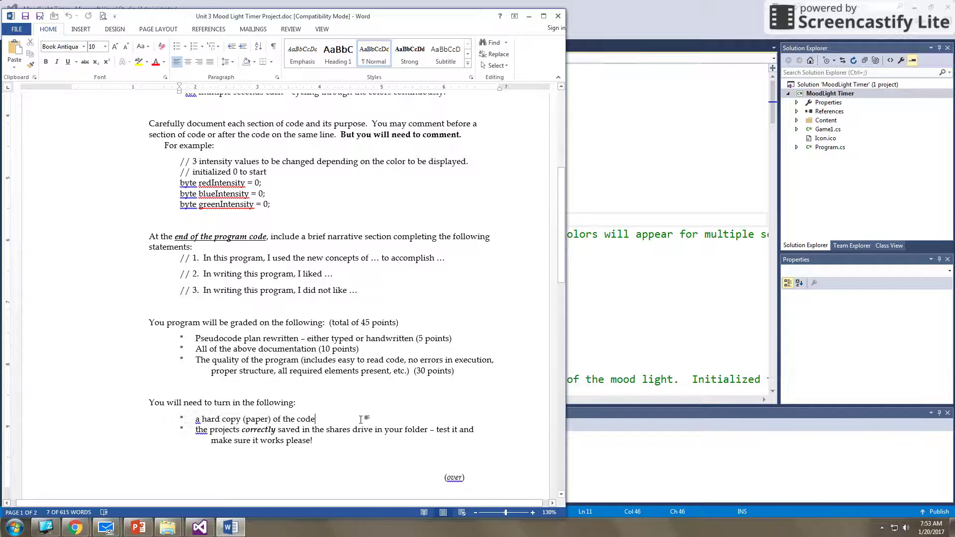
left_click_drag(451, 339, 177, 342)
left_click(343, 441)
Review the three mood light requirements on page 2 of the assignment, highlighting the color-change interval.
scroll(374, 391, "down", 10)
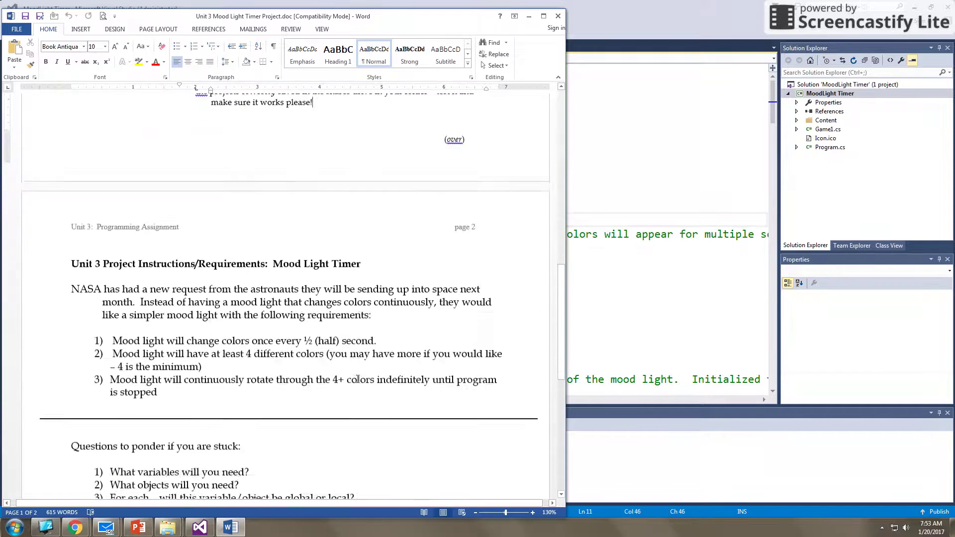
scroll(358, 379, "down", 3)
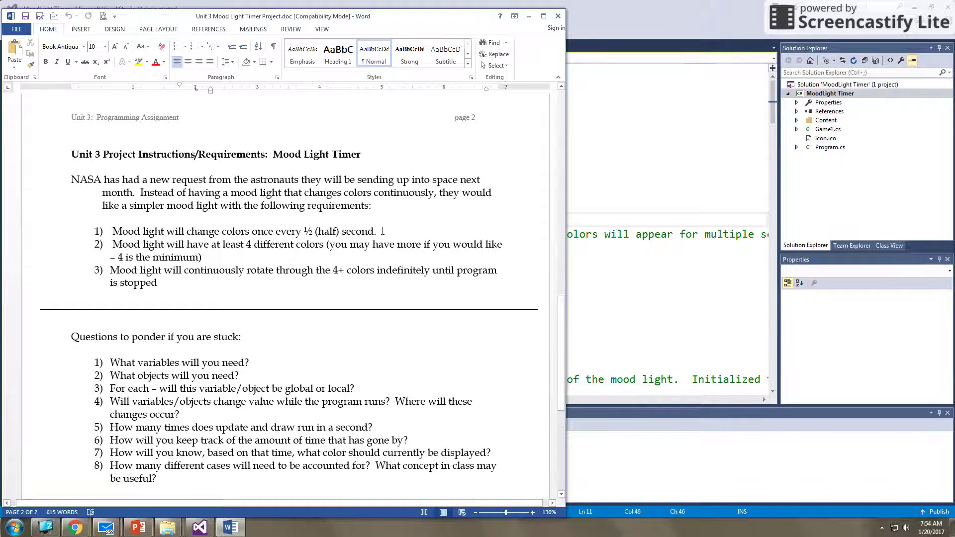
left_click_drag(379, 231, 112, 232)
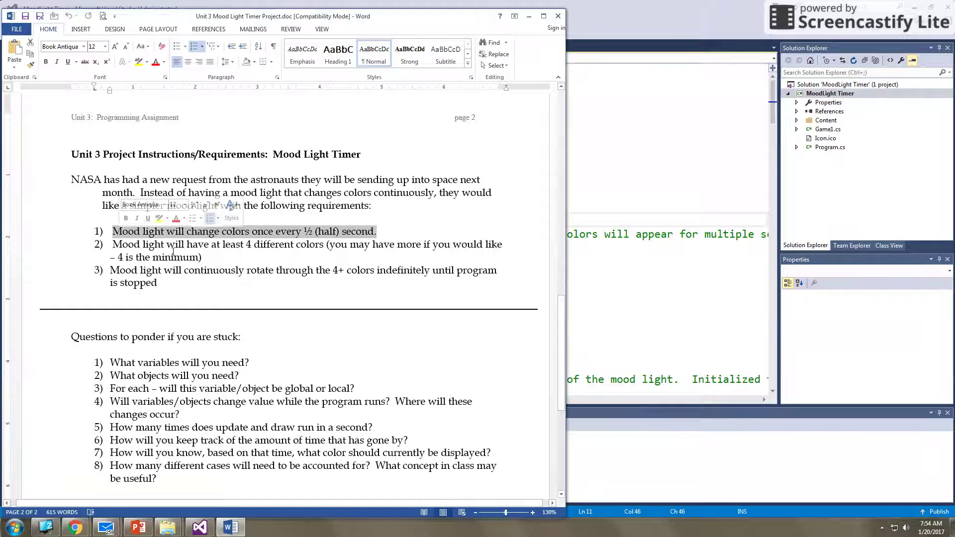
triple_click(208, 255)
left_click(236, 245)
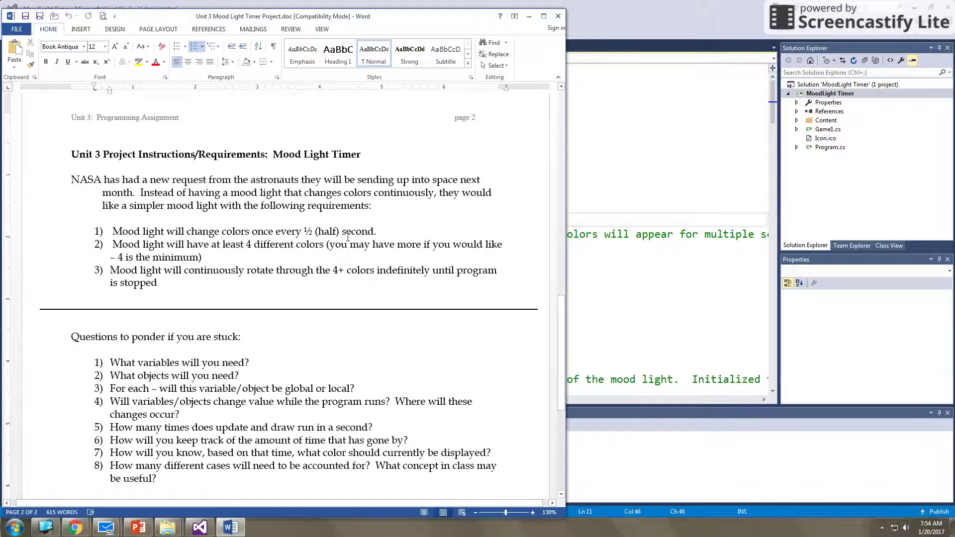
triple_click(160, 283)
left_click(171, 285)
Switch to Visual Studio, run the MoodLight Timer project to watch its color cycle, and stop debugging.
left_click(686, 155)
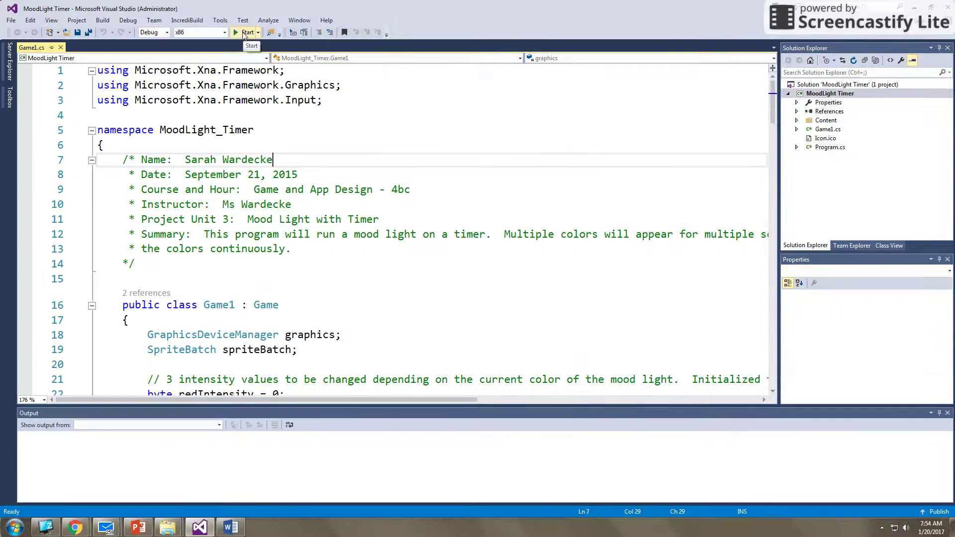
left_click(245, 33)
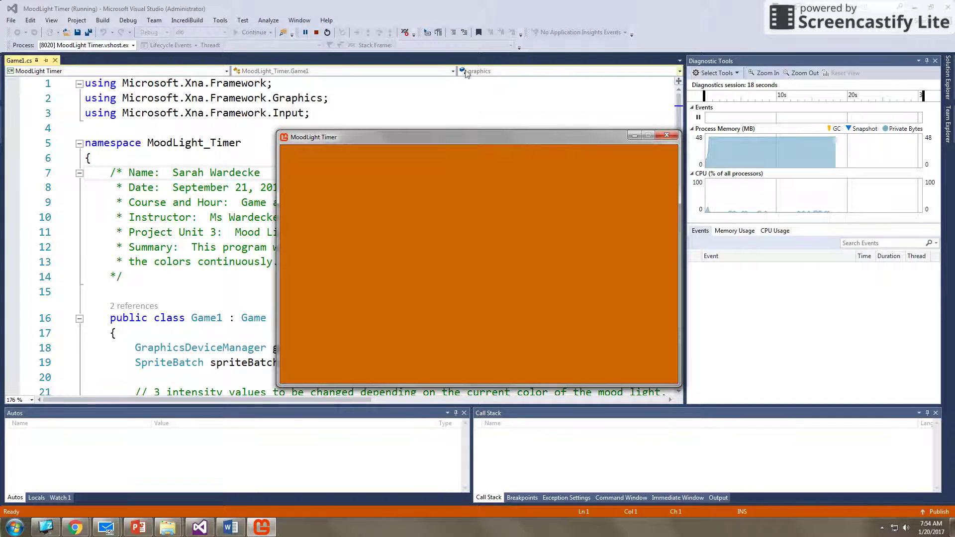
left_click(316, 34)
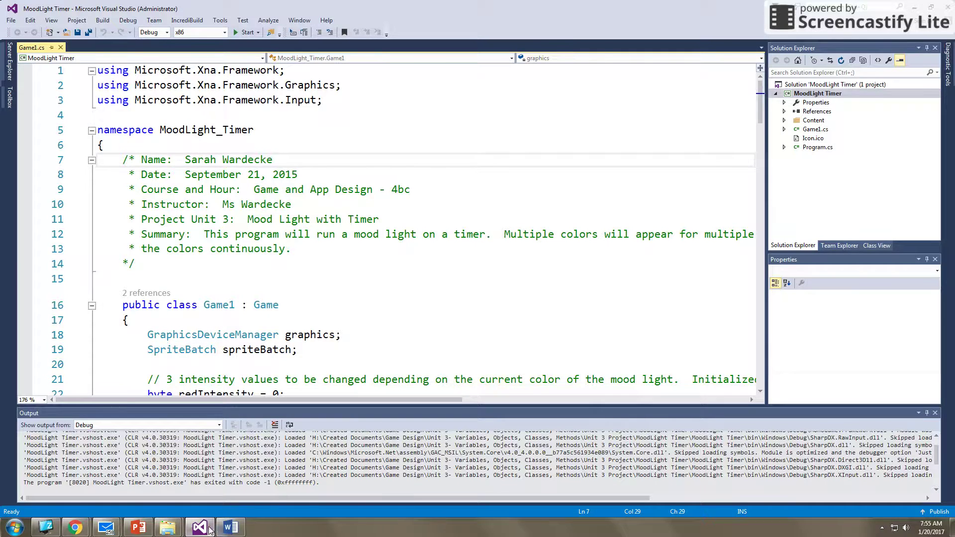
Switch back to the Word assignment and review the "Questions to ponder if you are stuck" one by one, highlighting each question as it is read.
left_click(230, 527)
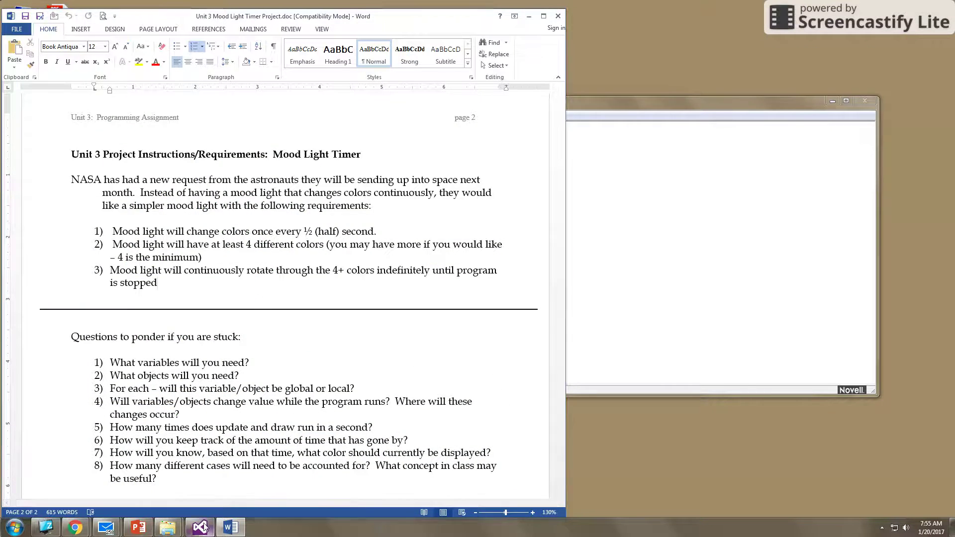
scroll(138, 226, "down", 4)
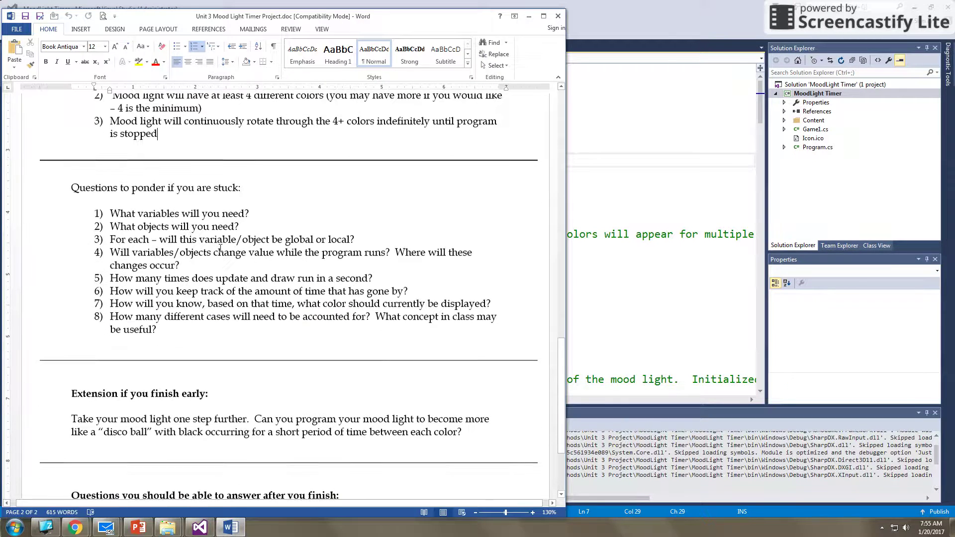
mouse_move(110, 213)
left_mouse_down()
mouse_move(259, 215)
mouse_move(244, 227)
mouse_move(110, 227)
left_mouse_up()
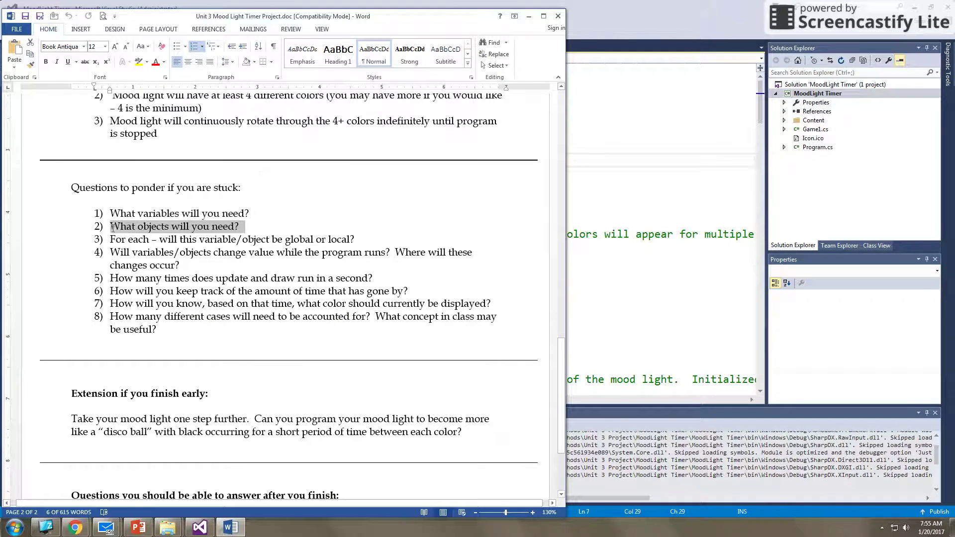
left_click_drag(364, 239, 106, 239)
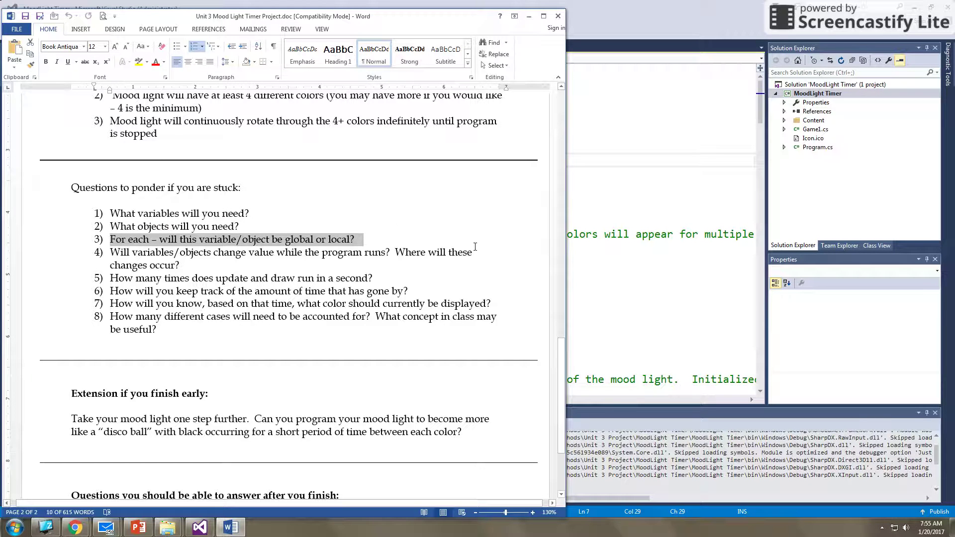
triple_click(181, 265)
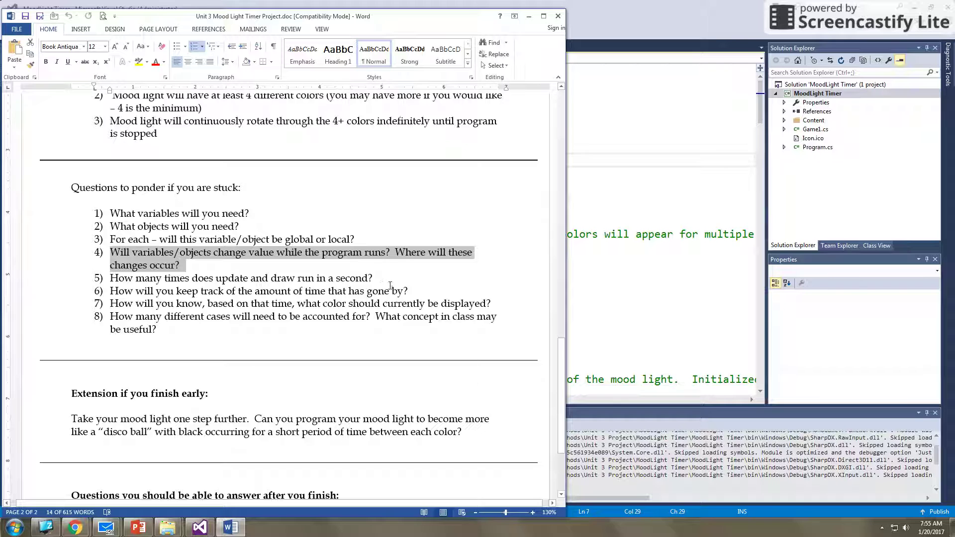
left_click_drag(379, 278, 101, 280)
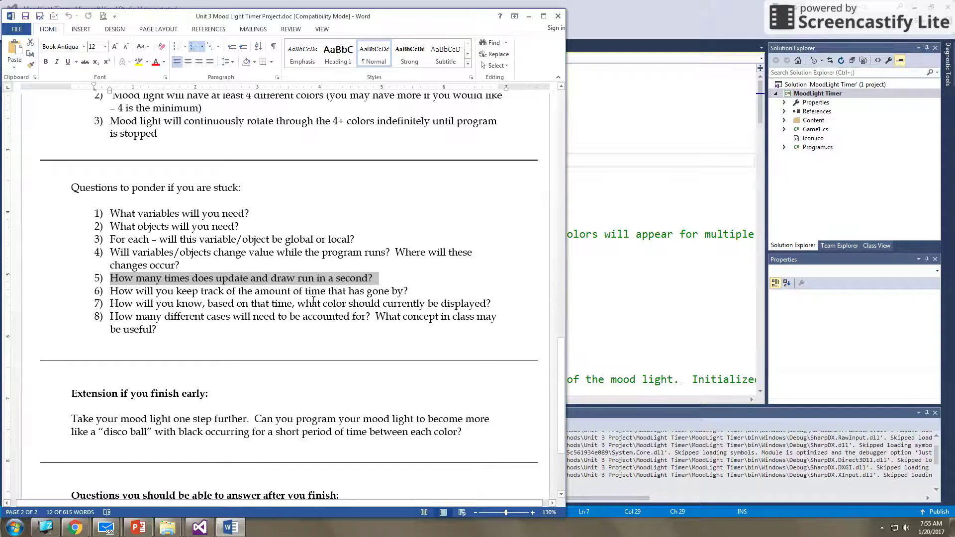
left_click_drag(134, 291, 405, 291)
left_click_drag(323, 296, 430, 298)
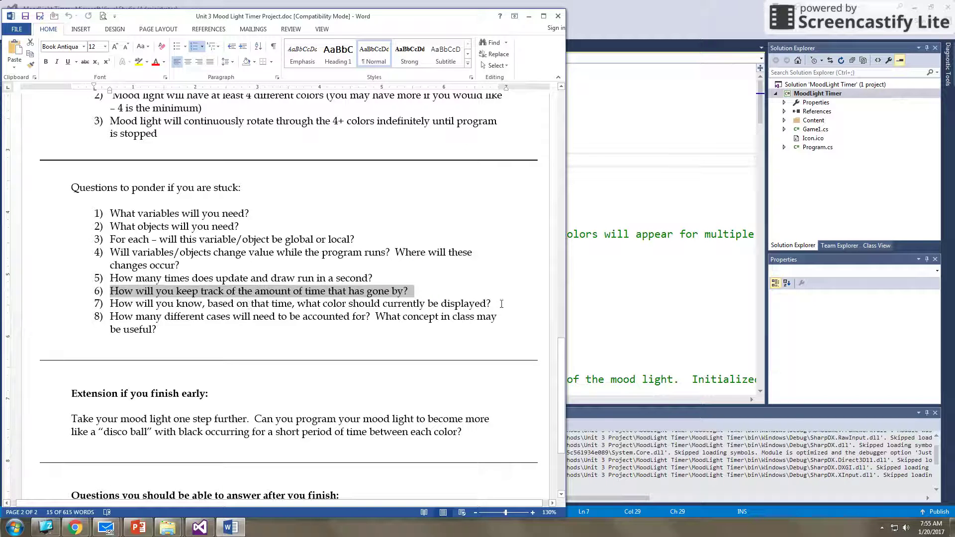
triple_click(470, 303)
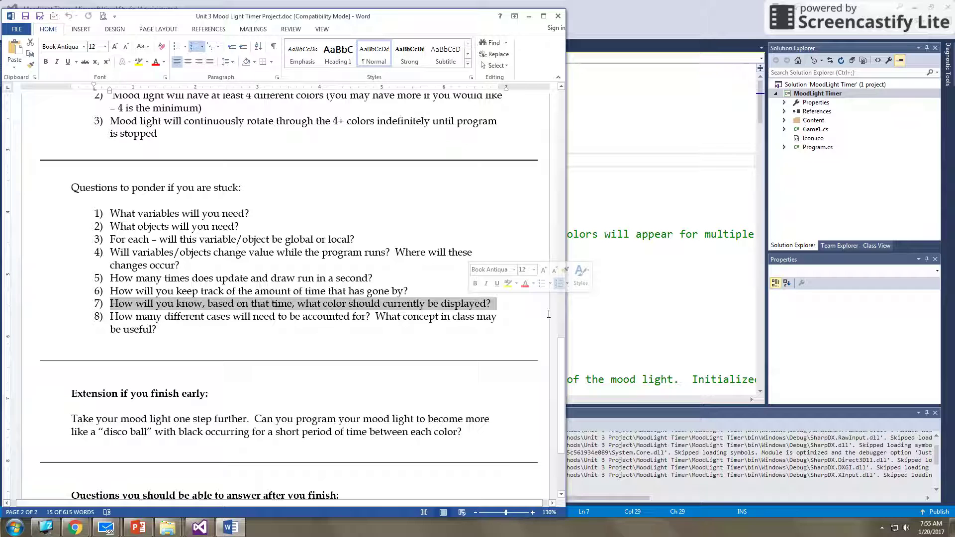
triple_click(116, 316)
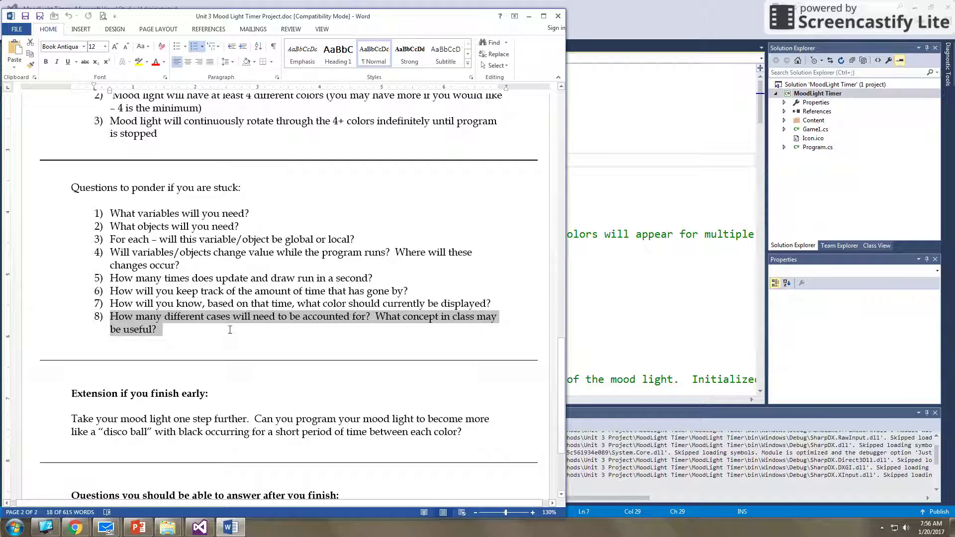
Highlight the whole list of eight questions to ponder.
left_click(173, 329)
left_click_drag(173, 329, 110, 213)
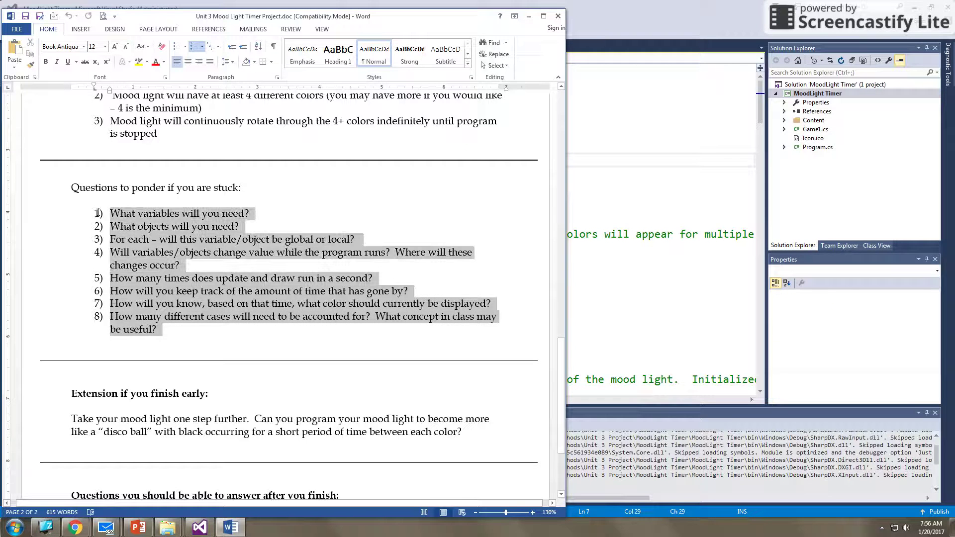
left_click(160, 252)
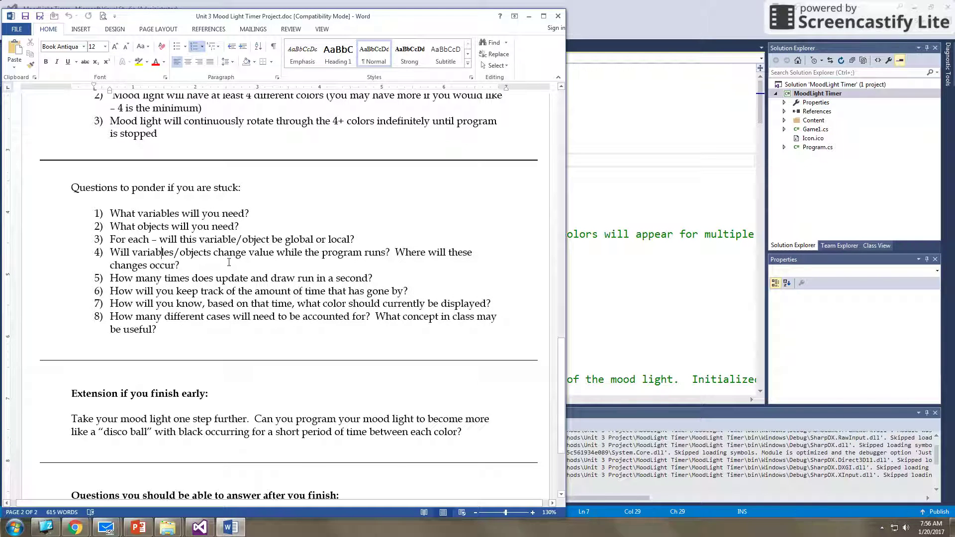
left_click_drag(158, 330, 195, 219)
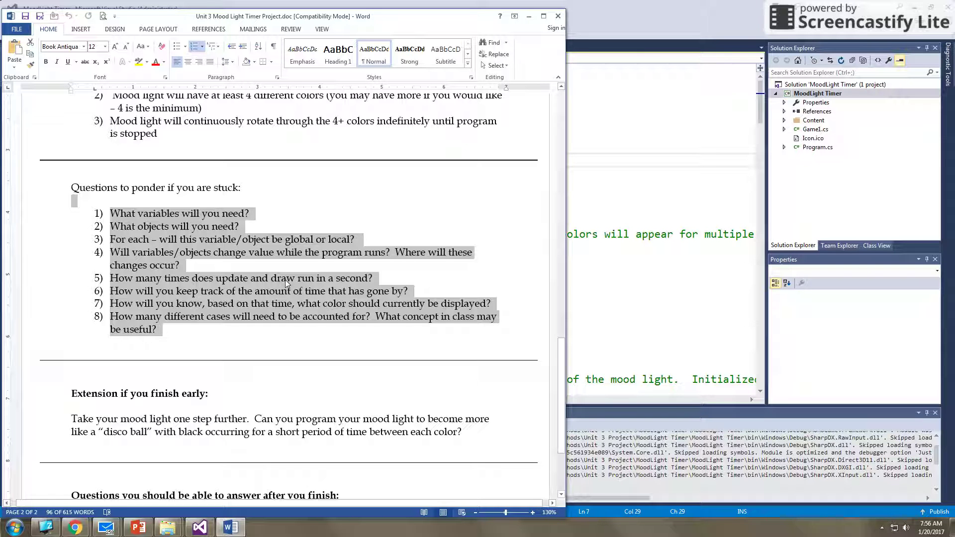
Review the "Extension if you finish early" section, highlighting the paragraph about the disco ball mood light.
scroll(321, 294, "down", 3)
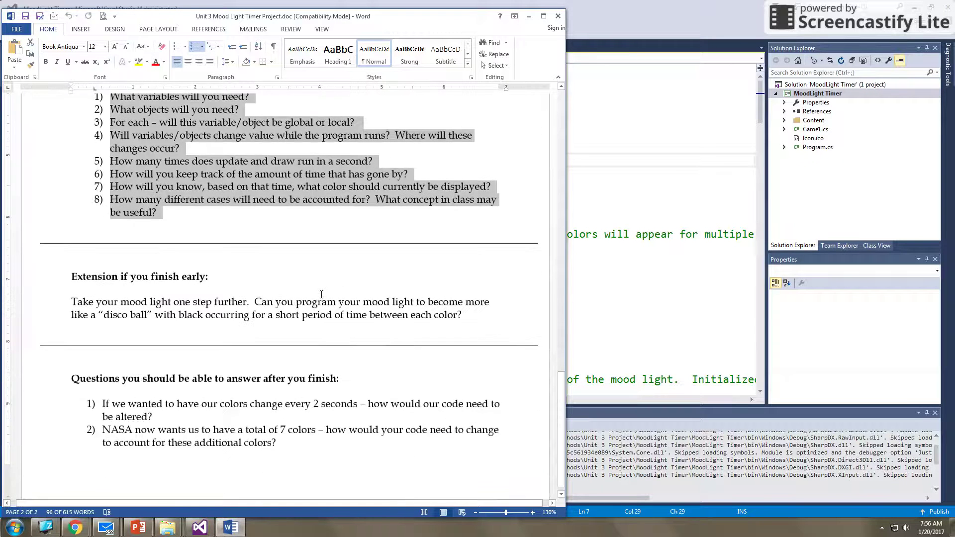
triple_click(272, 316)
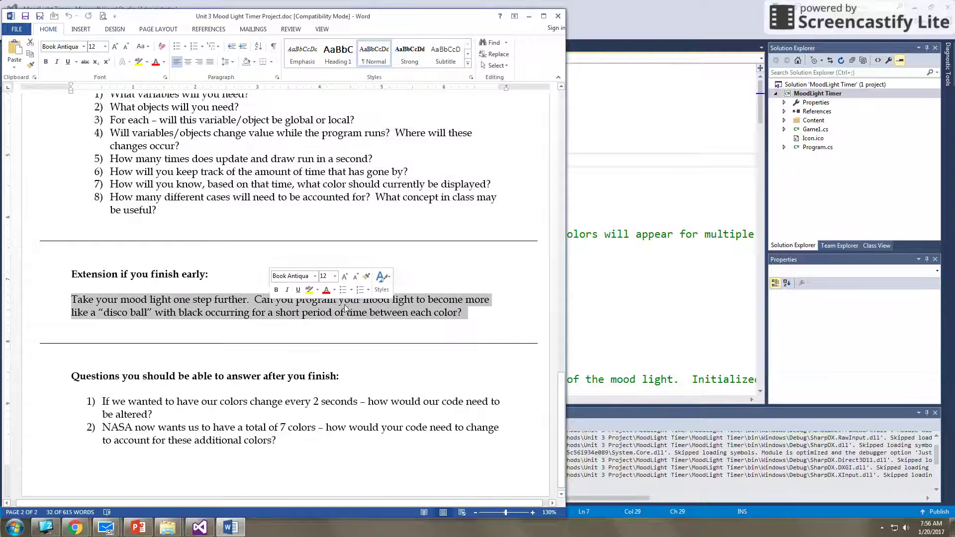
left_click_drag(462, 312, 6, 299)
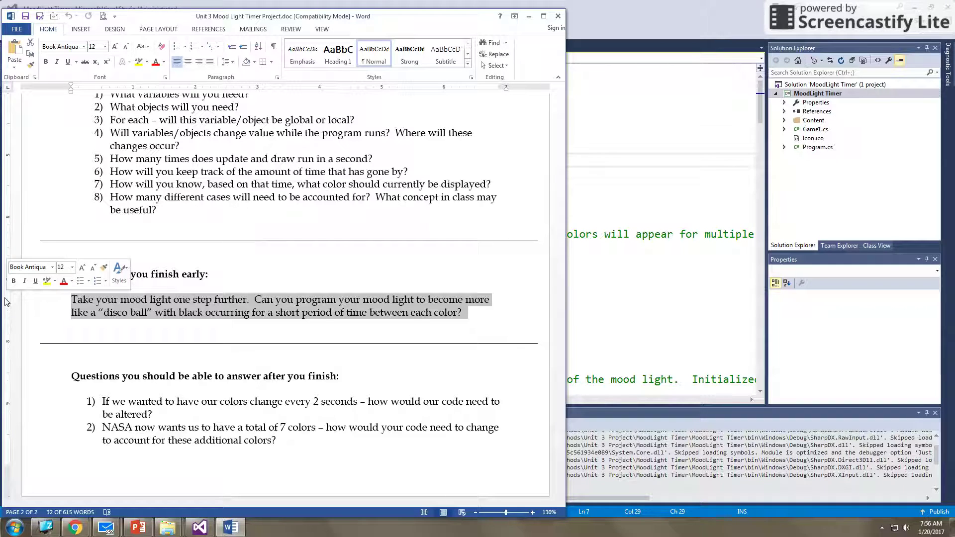
double_click(270, 313)
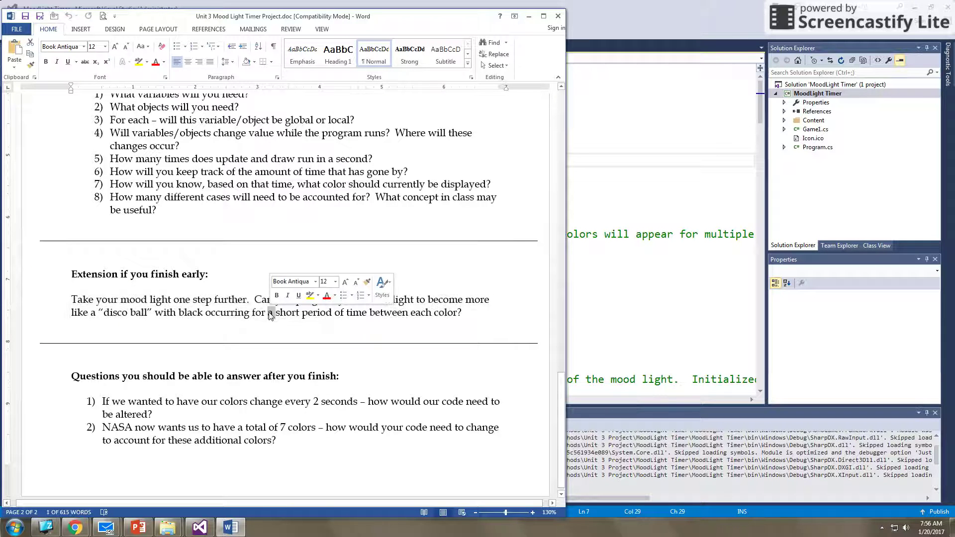
left_click(269, 315)
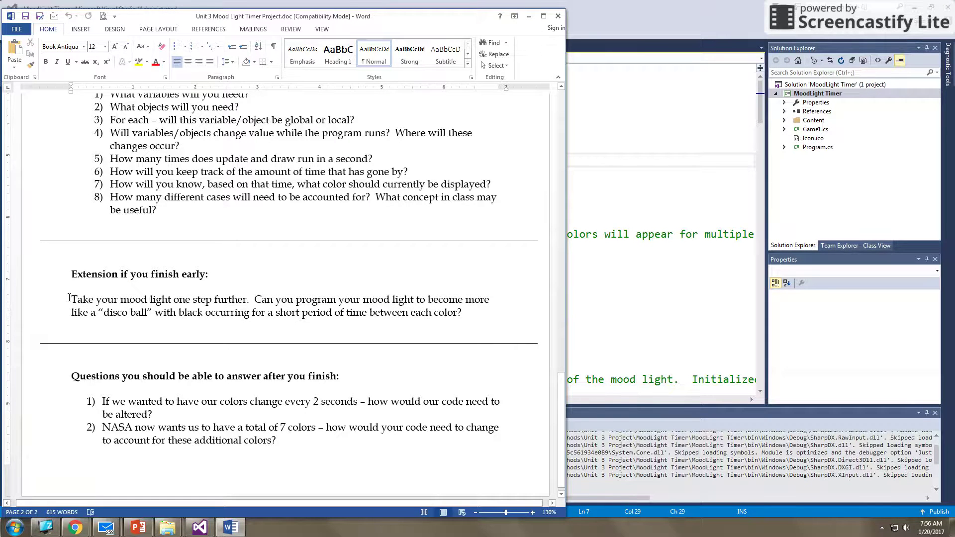
left_click_drag(68, 300, 247, 301)
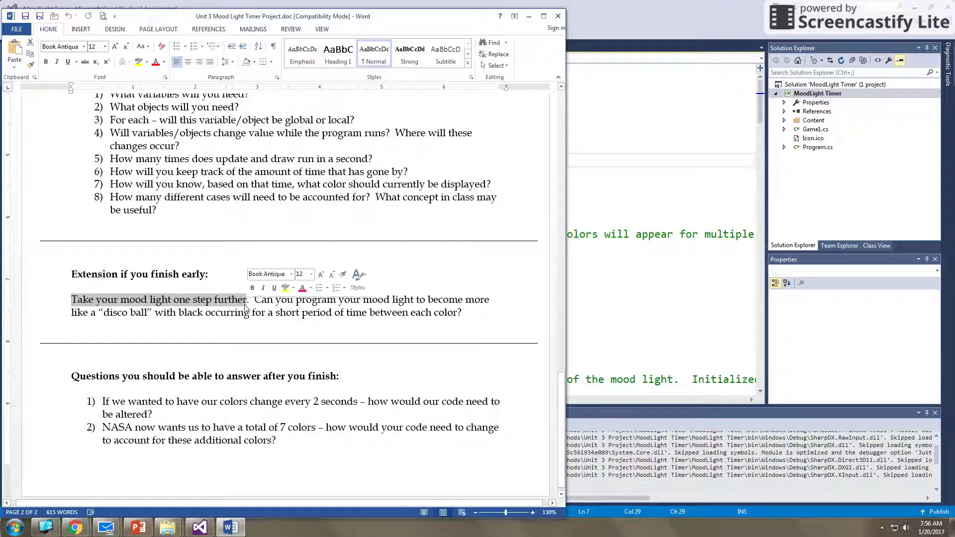
left_click(190, 307)
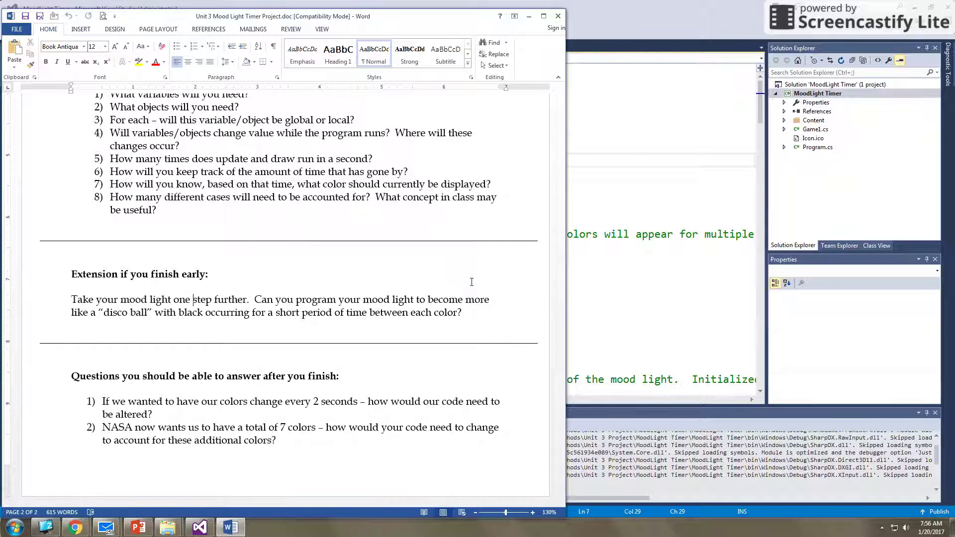
triple_click(461, 312)
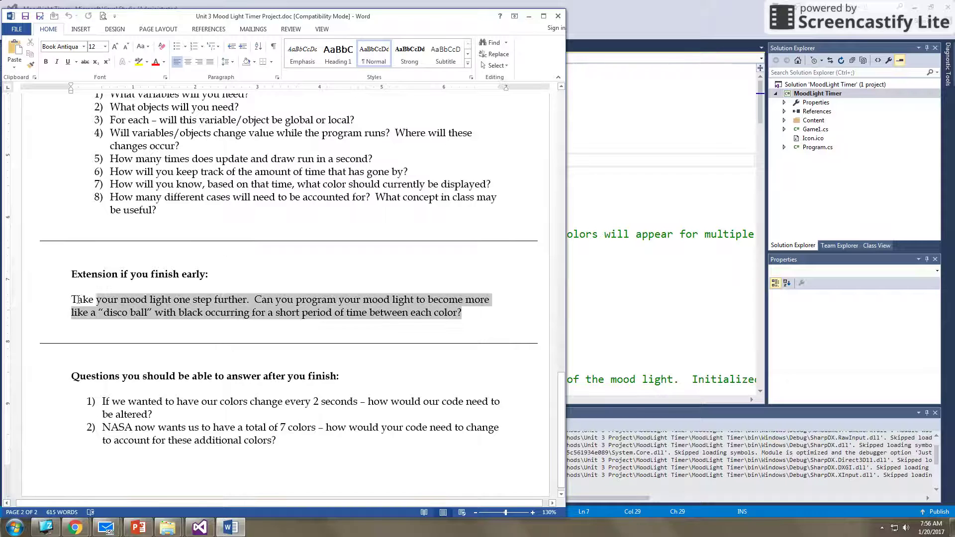
left_click(277, 311)
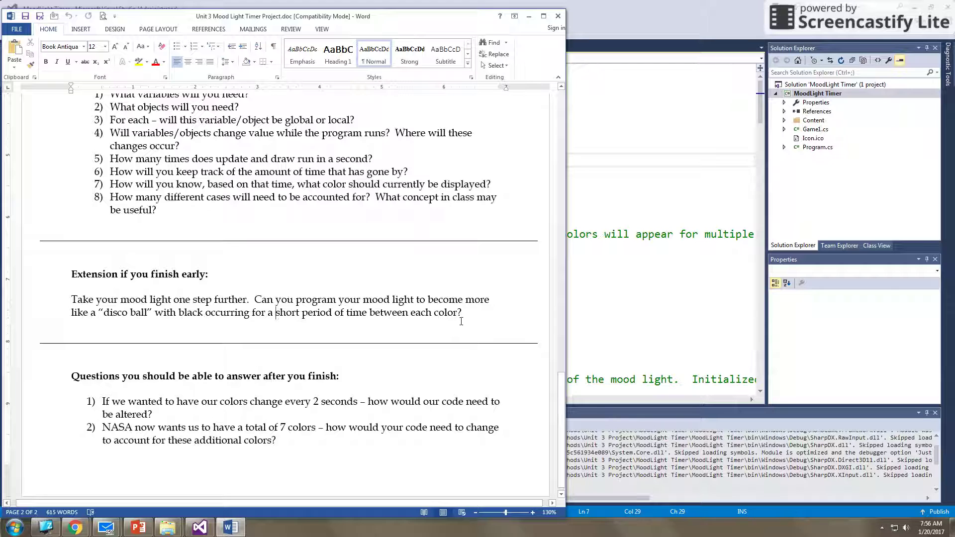
left_click_drag(464, 312, 74, 300)
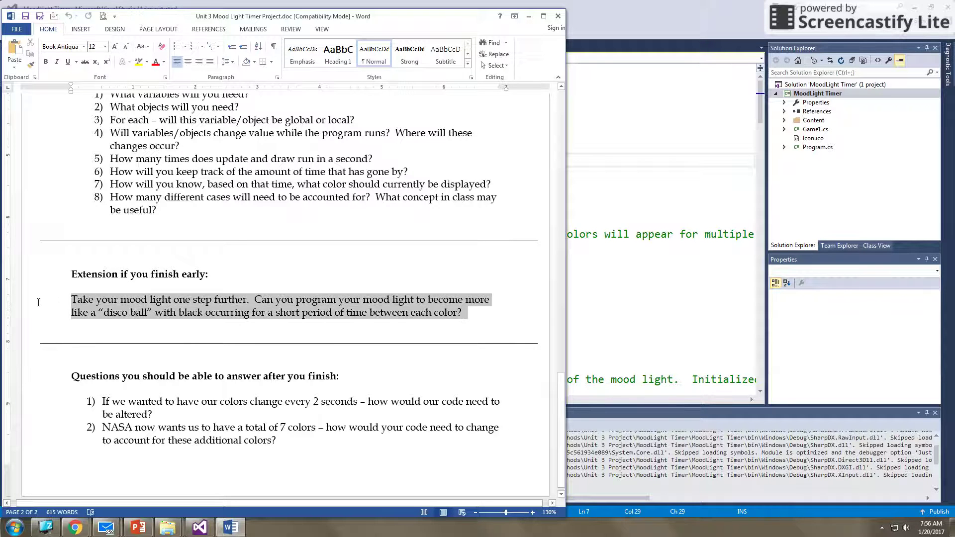
left_click(242, 301)
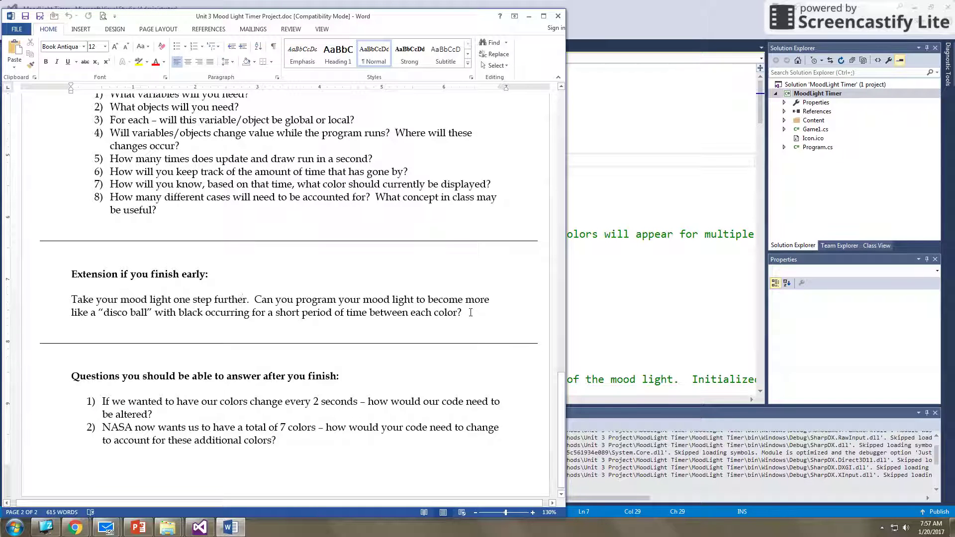
Review the two "Questions you should be able to answer after you finish", highlighting each one, and clear the selection.
scroll(333, 328, "down", 1)
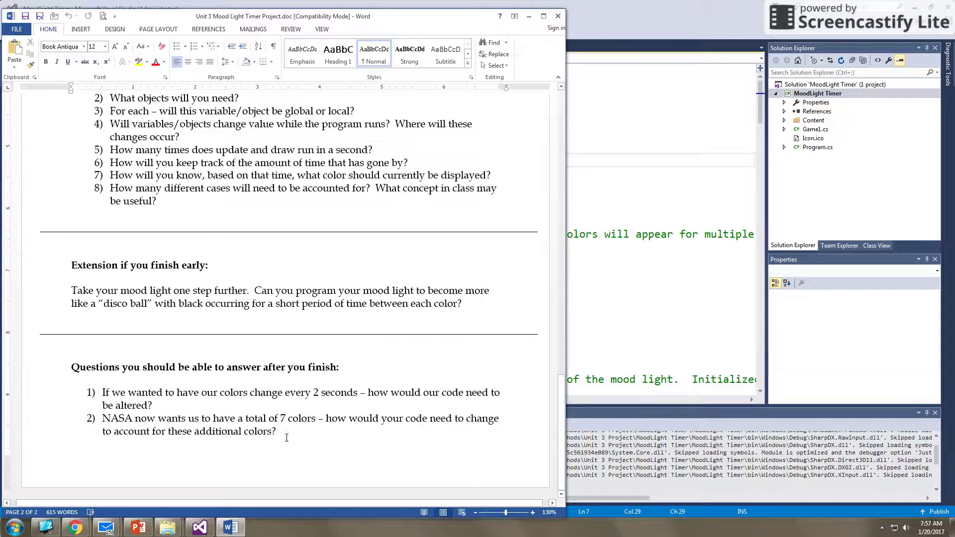
left_click_drag(286, 437, 104, 391)
left_click(121, 392)
left_click_drag(156, 407, 102, 392)
left_click(126, 393)
triple_click(281, 433)
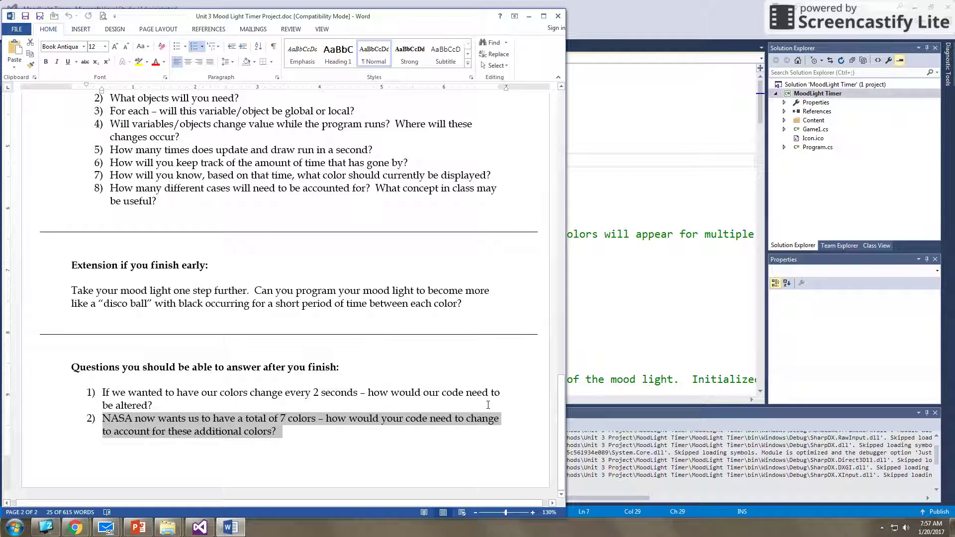
left_click(307, 437)
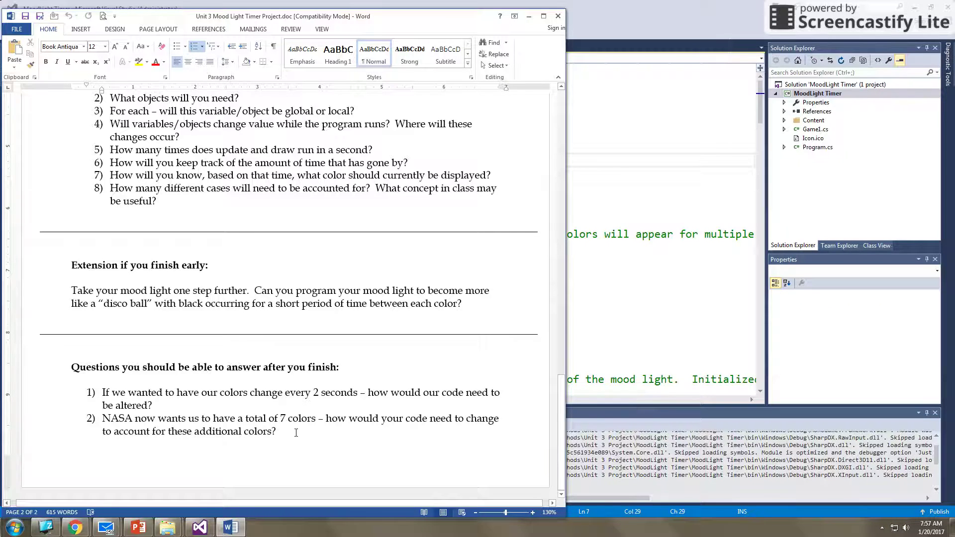
Revisit the mood light requirements on page 2 and highlight the eight questions to ponder beneath them once more.
scroll(296, 432, "up", 15)
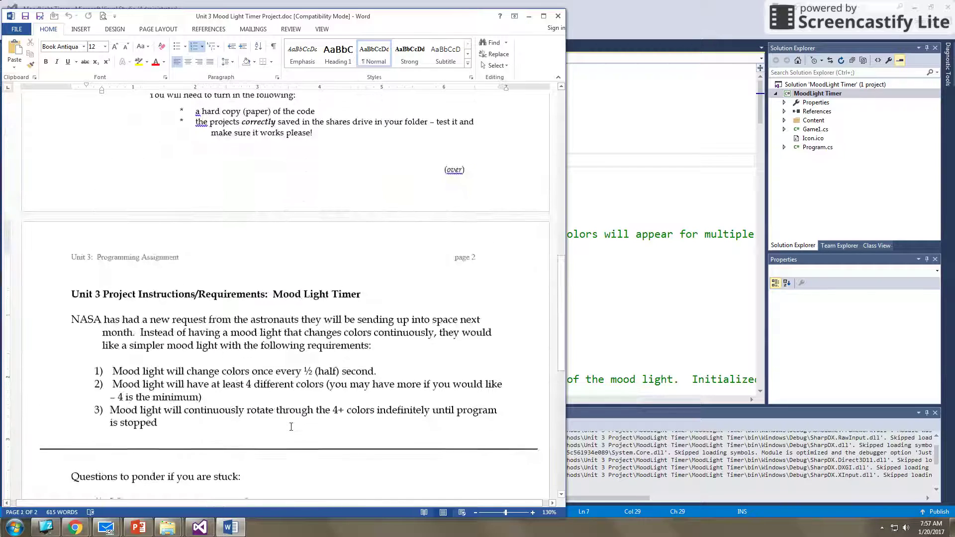
scroll(291, 427, "down", 3)
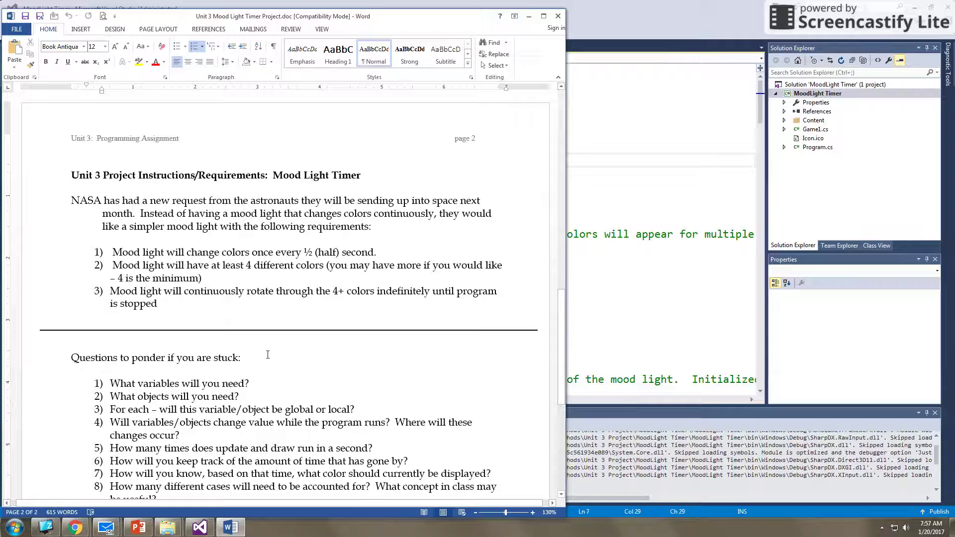
scroll(268, 354, "down", 3)
scroll(268, 355, "up", 4)
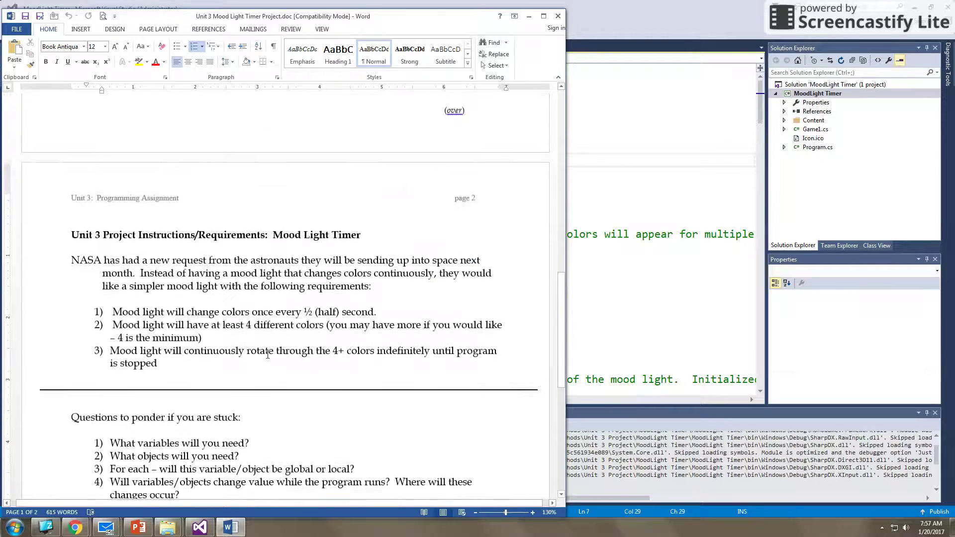
scroll(268, 355, "down", 4)
left_click_drag(164, 410, 110, 294)
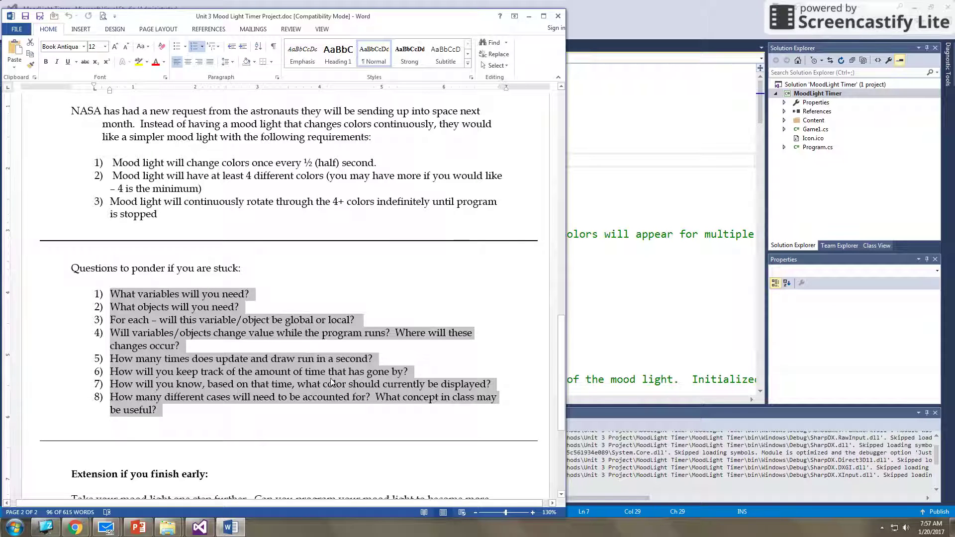
left_click(272, 375)
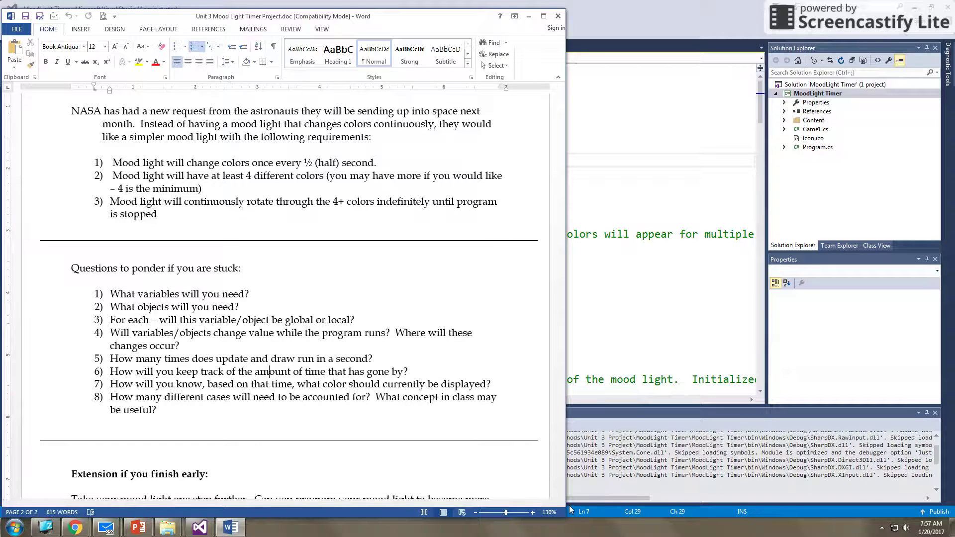